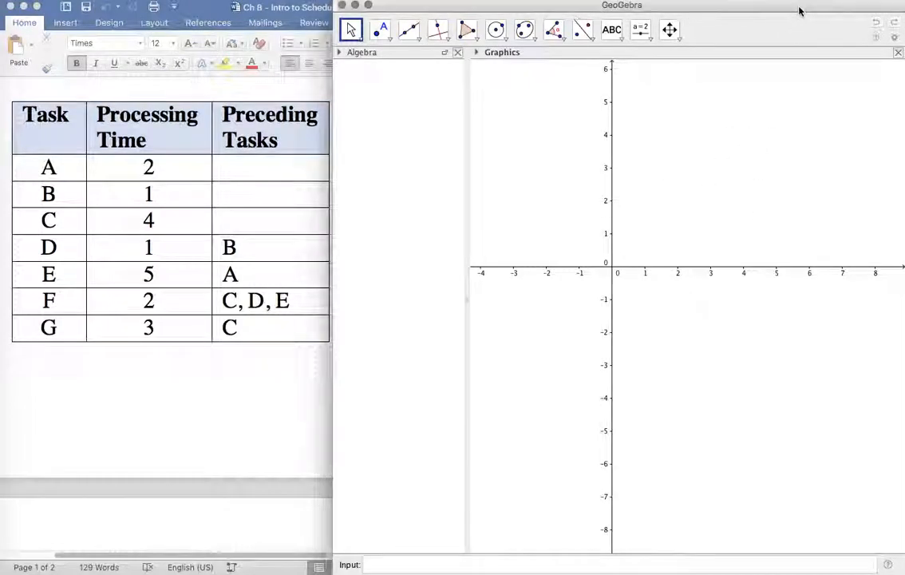
# Step: Shift the graphing window slightly left and switch its workspace to the Geometry perspective
pyautogui.moveTo(802, 10); pyautogui.dragTo(787, 8)
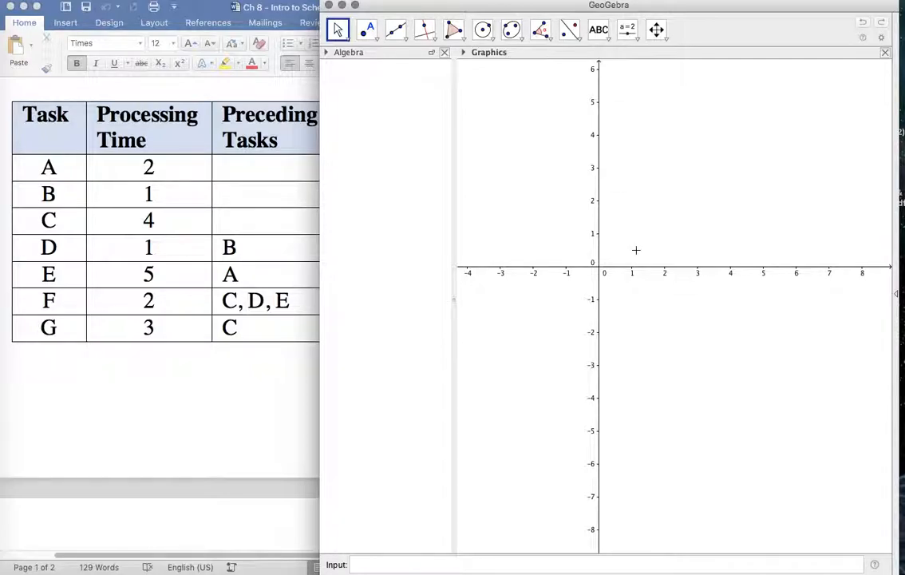
pyautogui.click(895, 295)
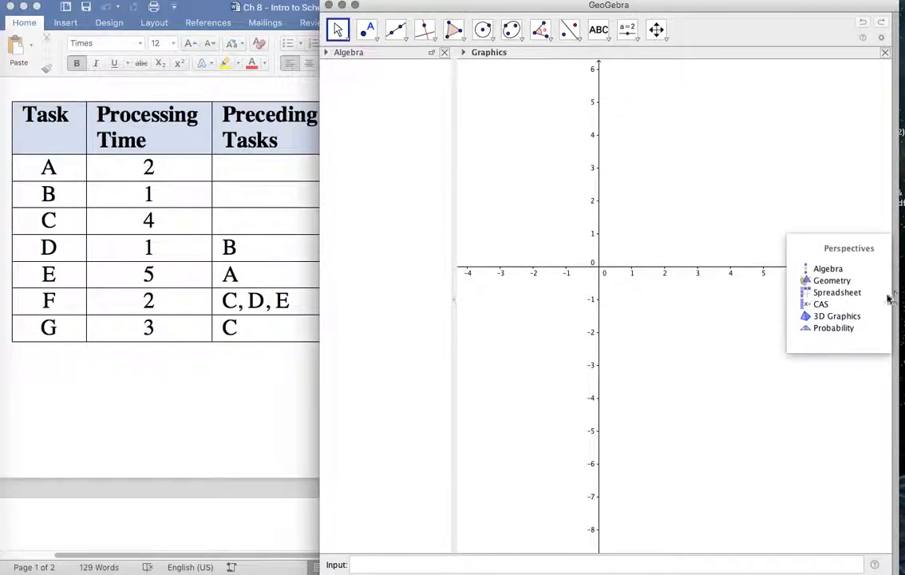
pyautogui.click(844, 284)
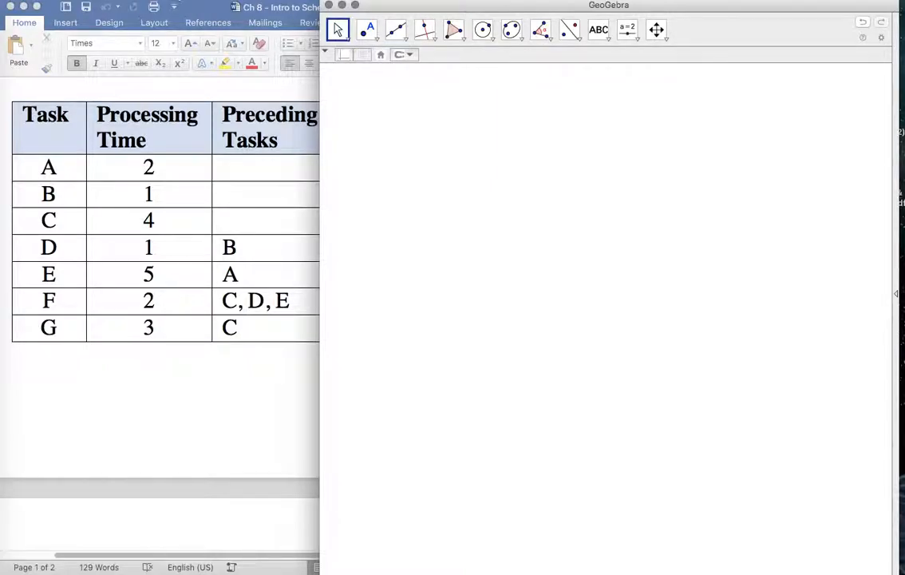
# Step: Set labeling to No New Objects and the font size to 18 pt
pyautogui.click(174, 2)
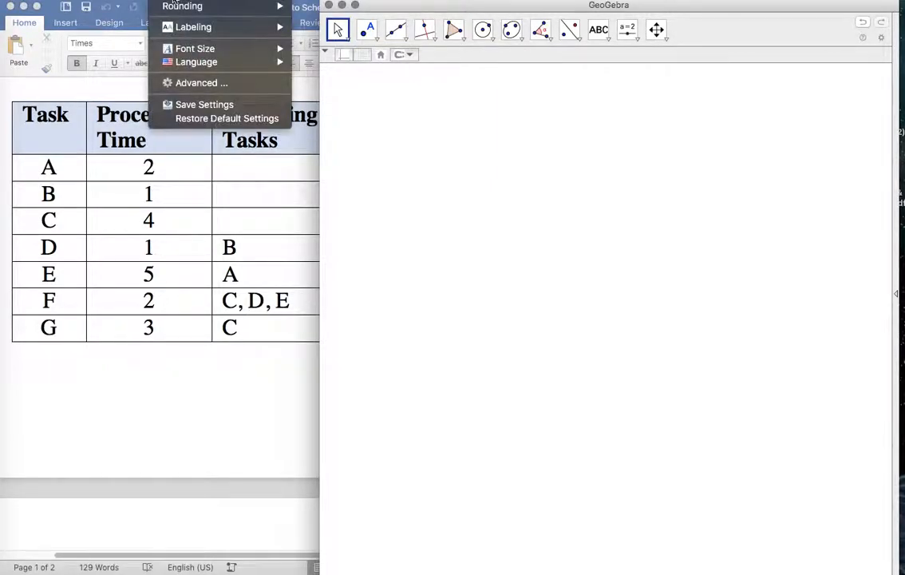
pyautogui.moveTo(209, 29)
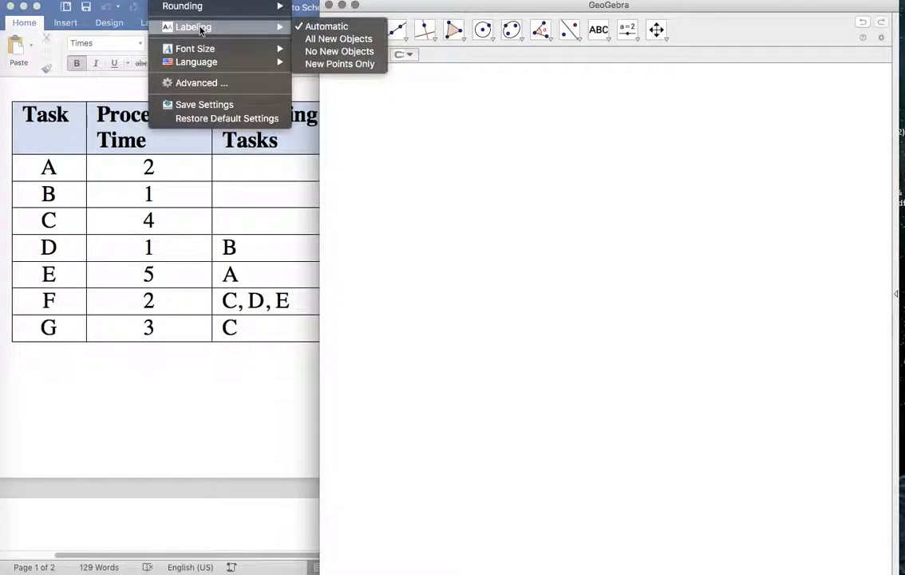
pyautogui.click(347, 51)
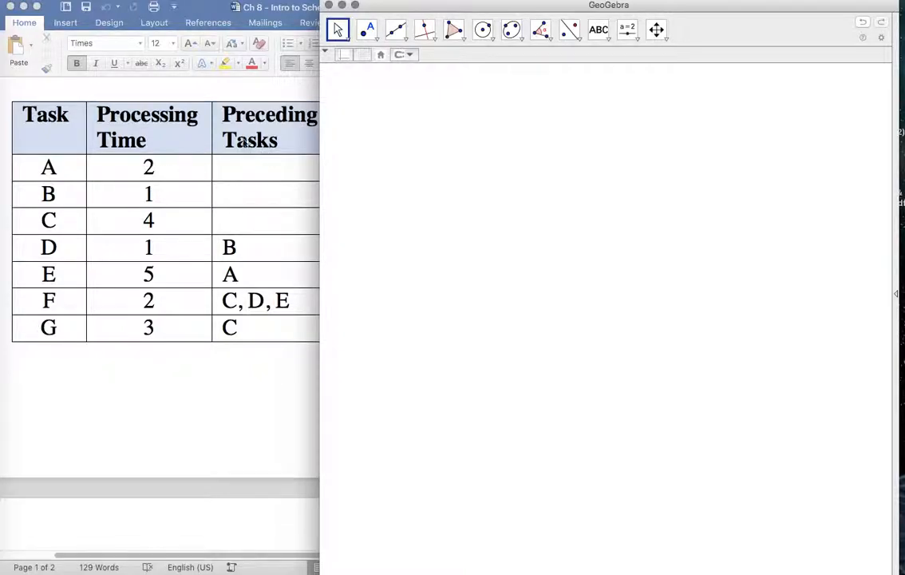
pyautogui.click(179, 1)
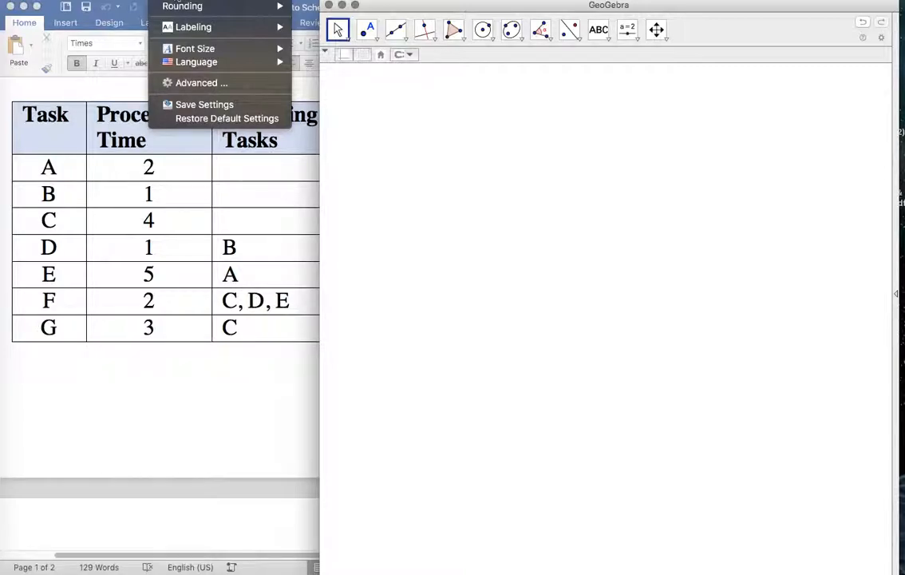
pyautogui.moveTo(239, 48)
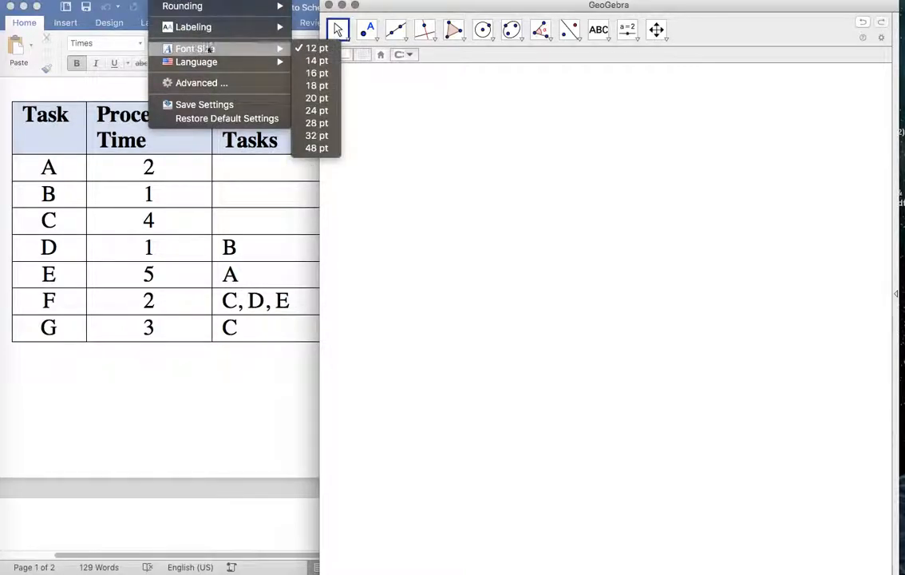
pyautogui.click(309, 86)
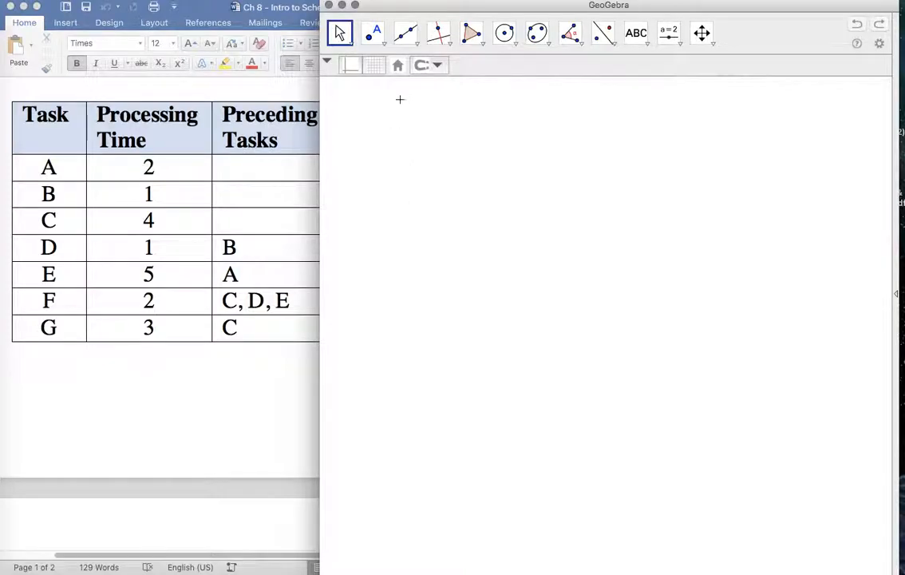
# Step: Draw a vector rising rightward from about (-1.8, 0.5) to about (0.8, 2.8)
pyautogui.click(417, 44)
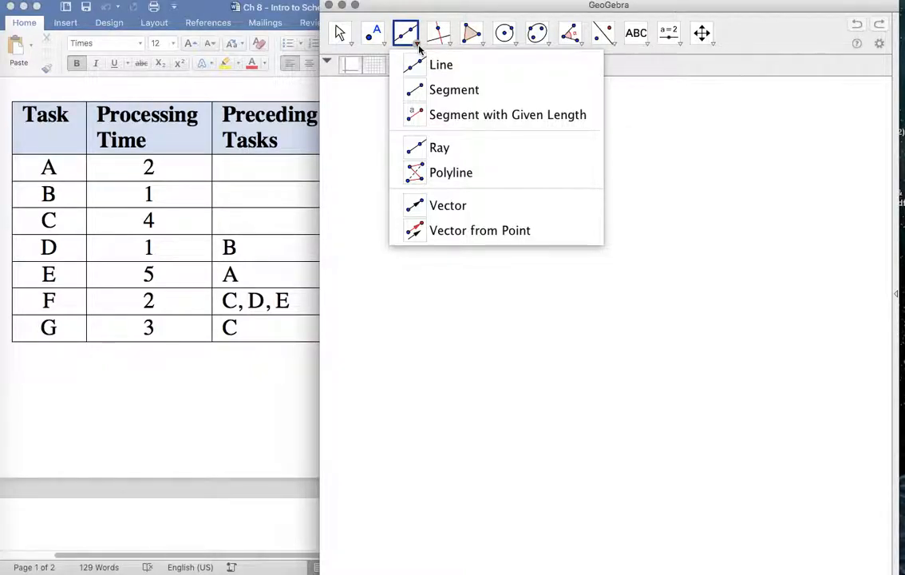
pyautogui.click(419, 209)
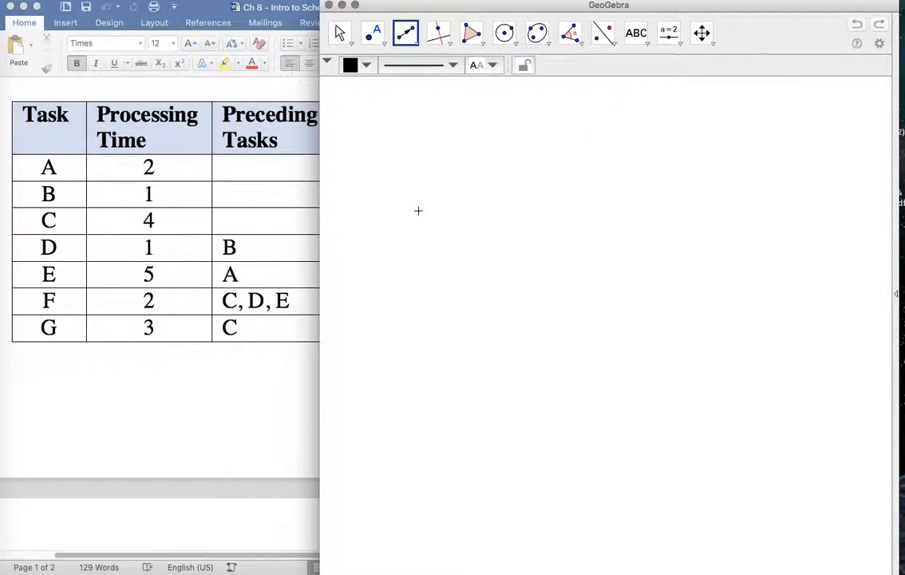
pyautogui.click(402, 266)
pyautogui.click(488, 193)
pyautogui.click(340, 38)
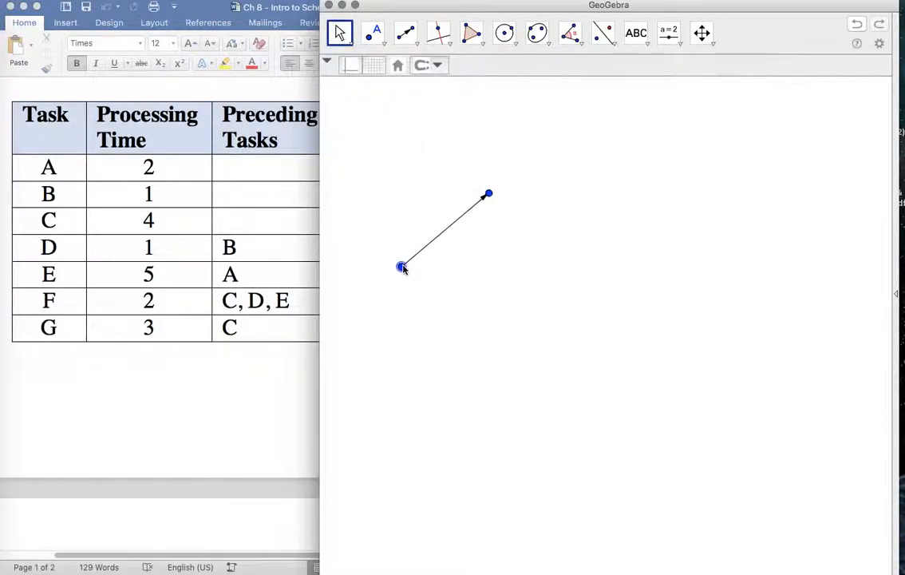
# Step: Give the vector's tail point the caption Start, show the caption as its label, and place the label just left of the point
pyautogui.rightClick(401, 268)
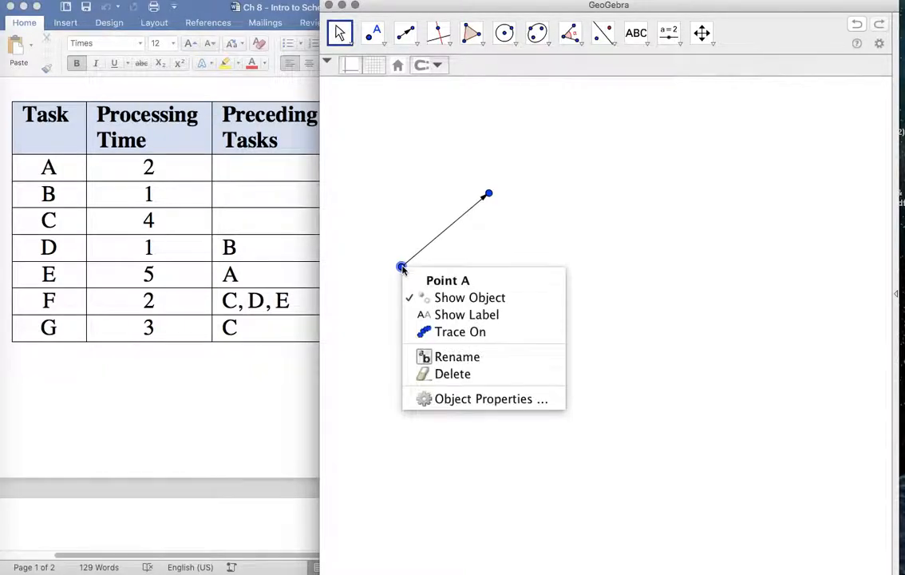
pyautogui.click(456, 399)
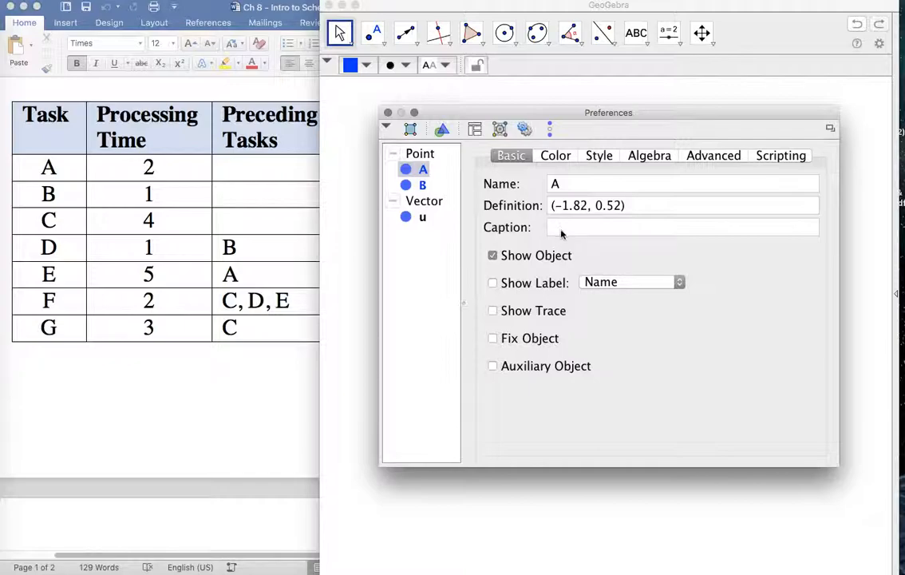
pyautogui.click(562, 227)
pyautogui.write('Start')
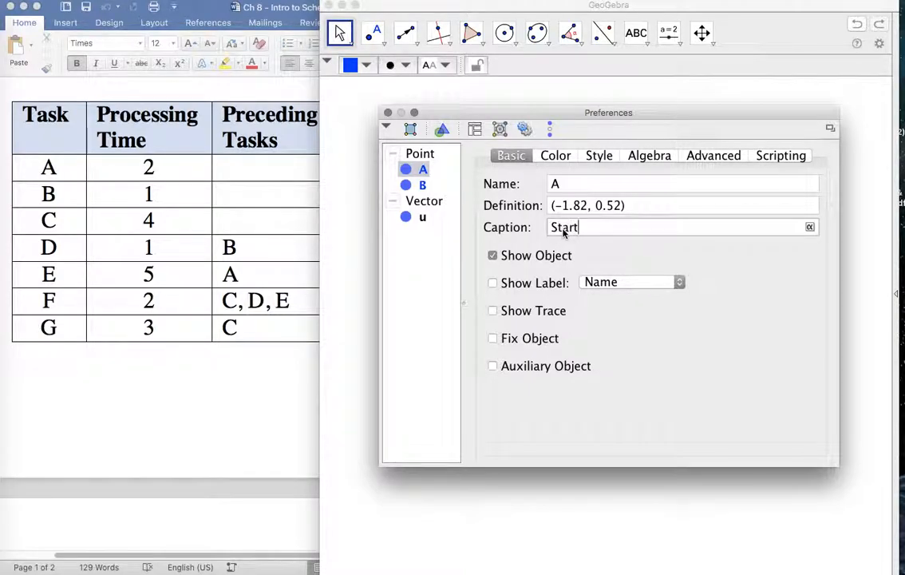
pyautogui.click(493, 283)
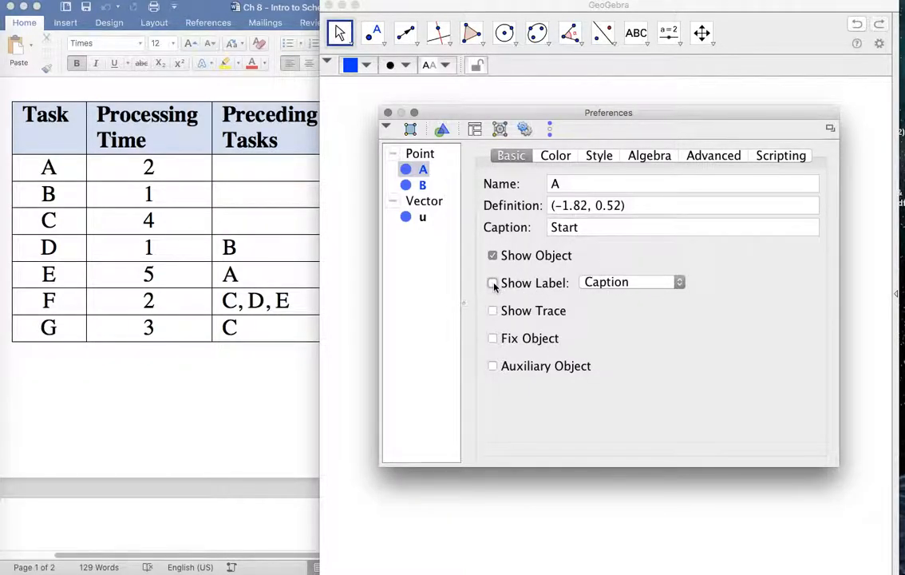
pyautogui.click(620, 285)
pyautogui.click(618, 284)
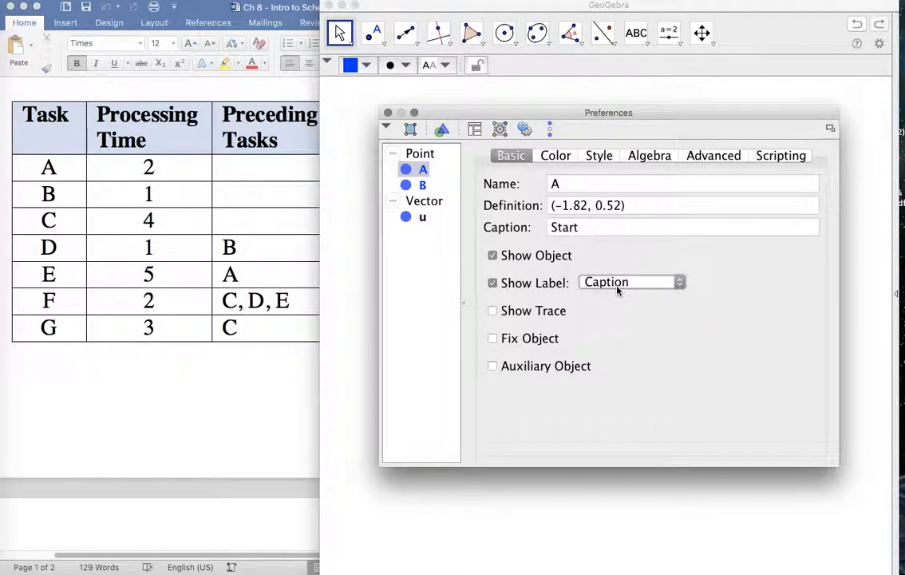
pyautogui.click(388, 112)
pyautogui.moveTo(426, 257); pyautogui.dragTo(390, 270)
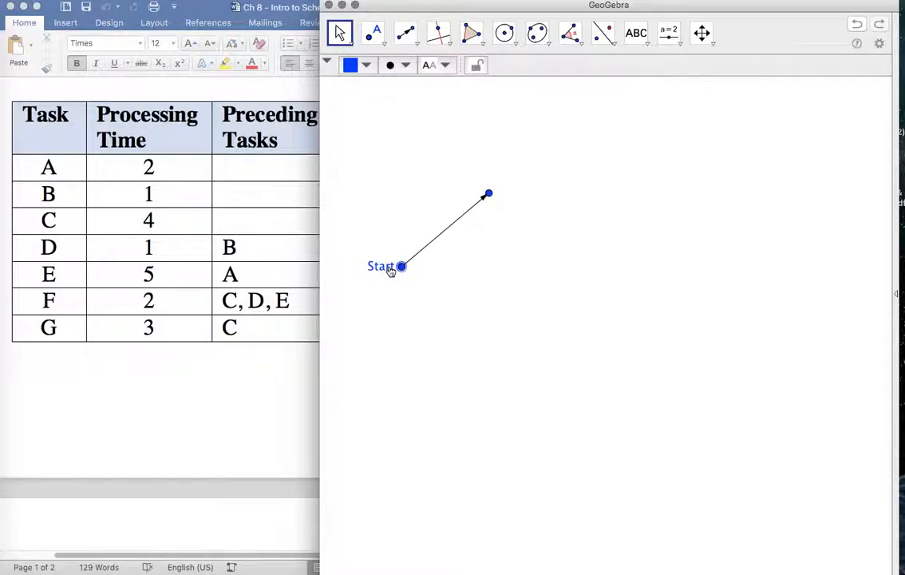
# Step: Give the vector's head point the caption A and show the caption as its label
pyautogui.rightClick(487, 194)
pyautogui.click(537, 325)
pyautogui.click(565, 228)
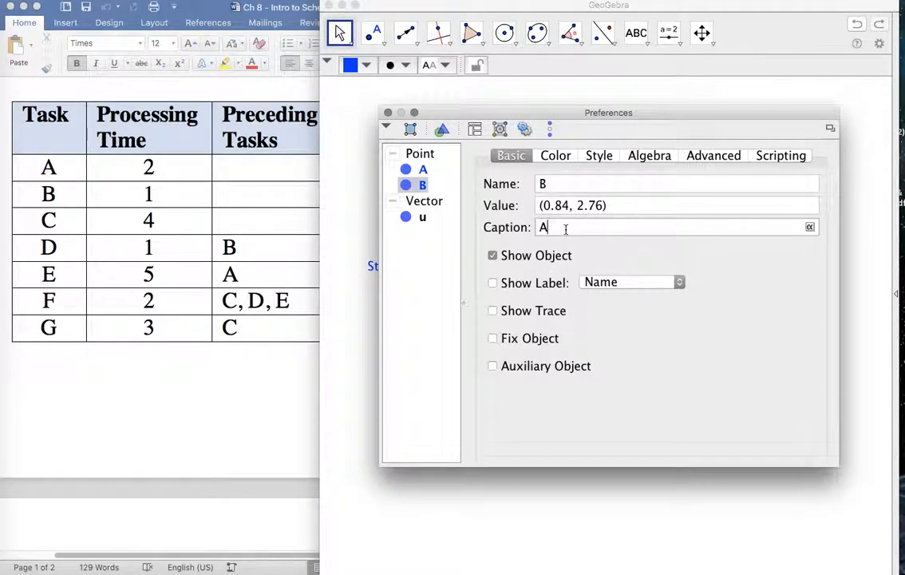
pyautogui.press('Return')
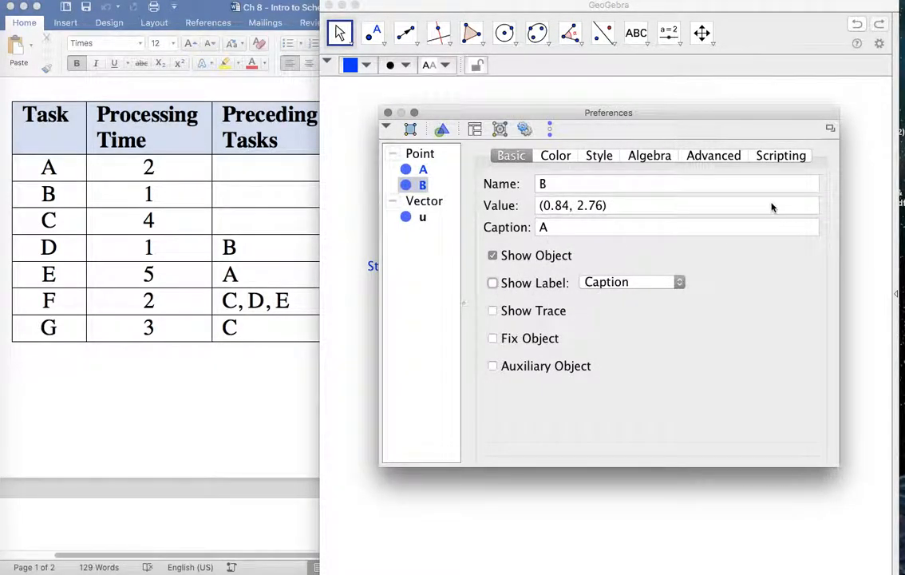
pyautogui.click(388, 112)
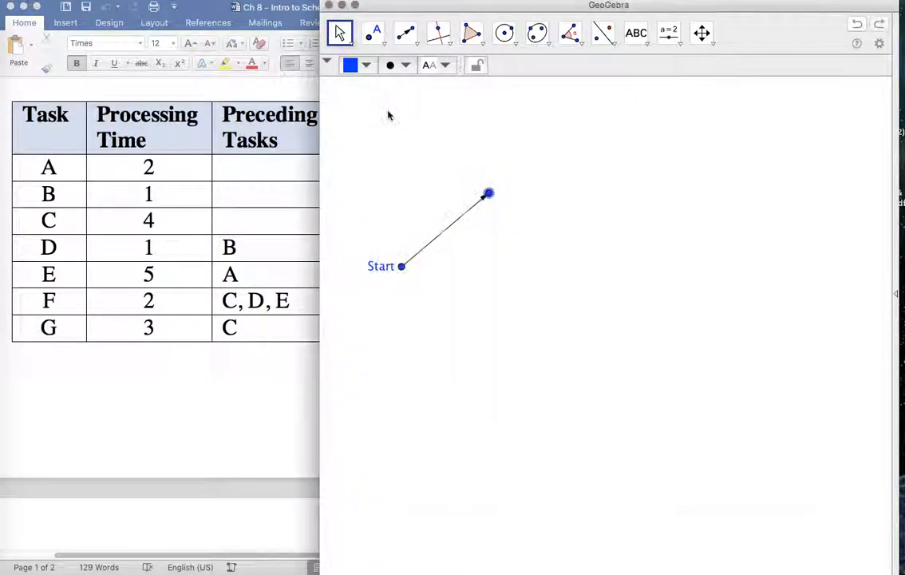
pyautogui.rightClick(487, 195)
pyautogui.click(531, 324)
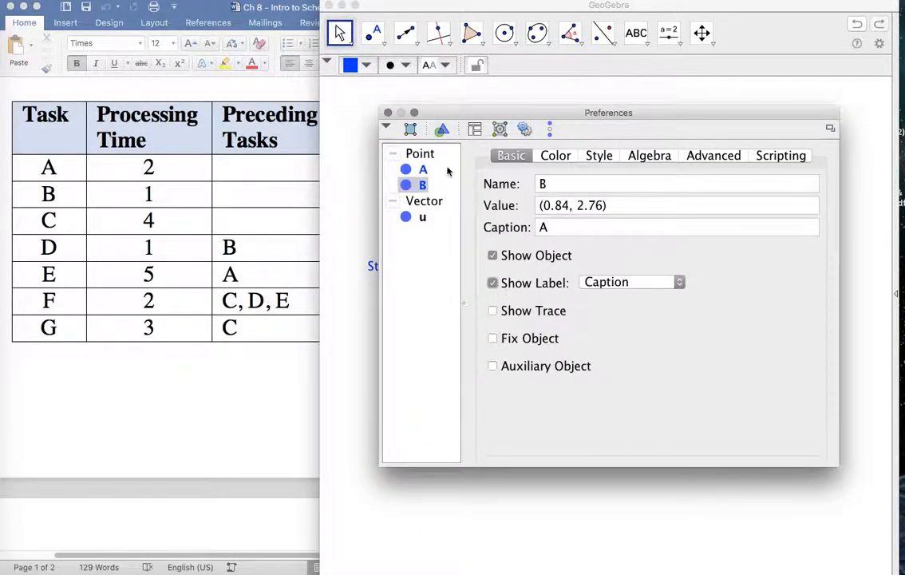
pyautogui.click(388, 113)
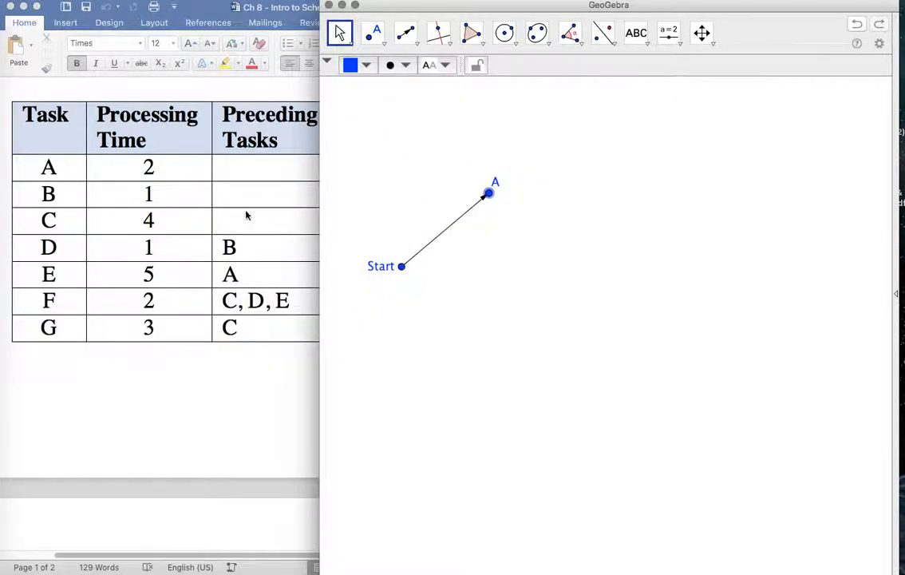
# Step: Draw two more vectors from the Start point, one nearly horizontal to about (1.3, 0.7) and one sloping down to the right
pyautogui.click(405, 35)
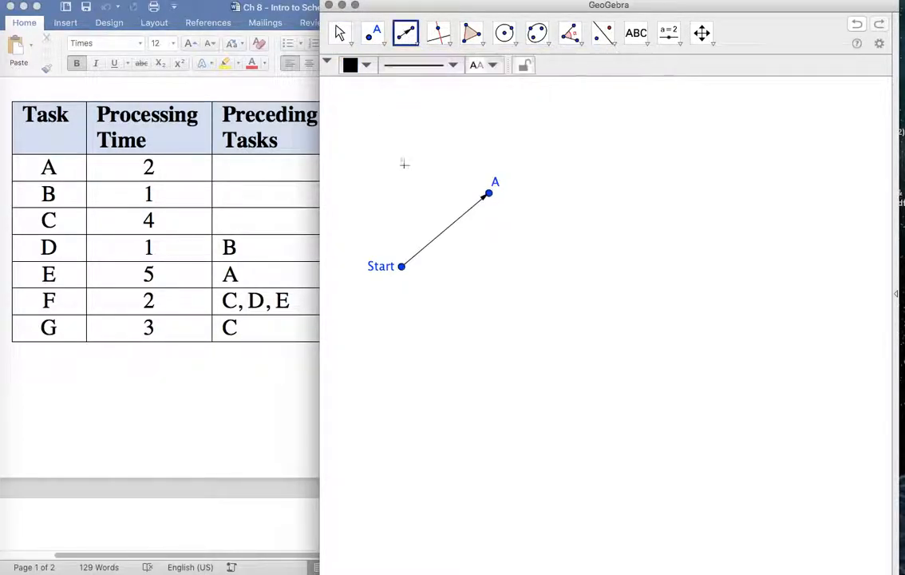
pyautogui.click(402, 267)
pyautogui.click(504, 261)
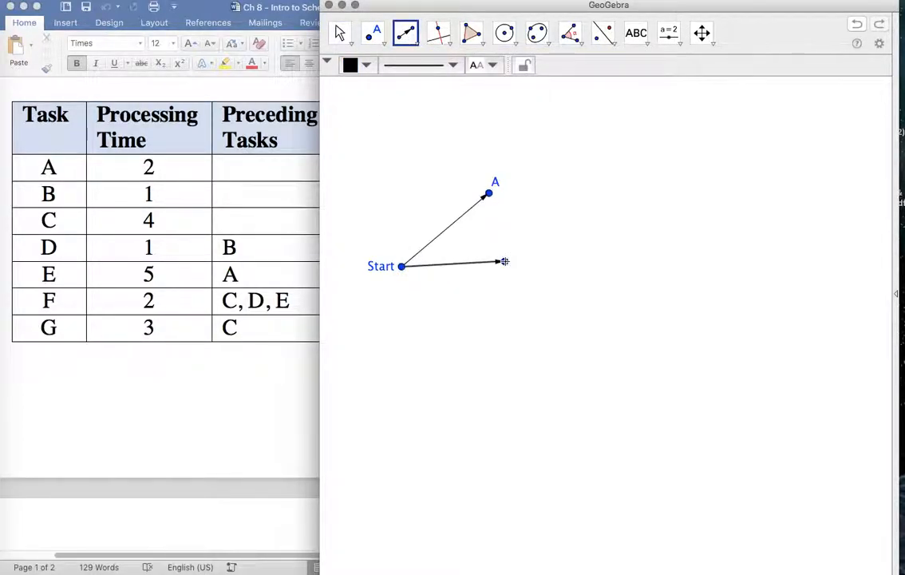
pyautogui.click(402, 266)
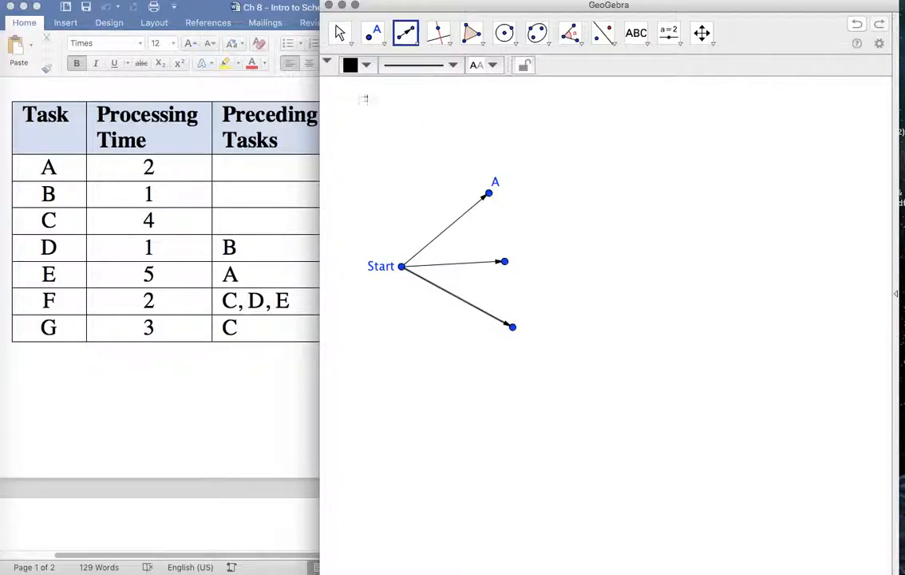
pyautogui.click(339, 33)
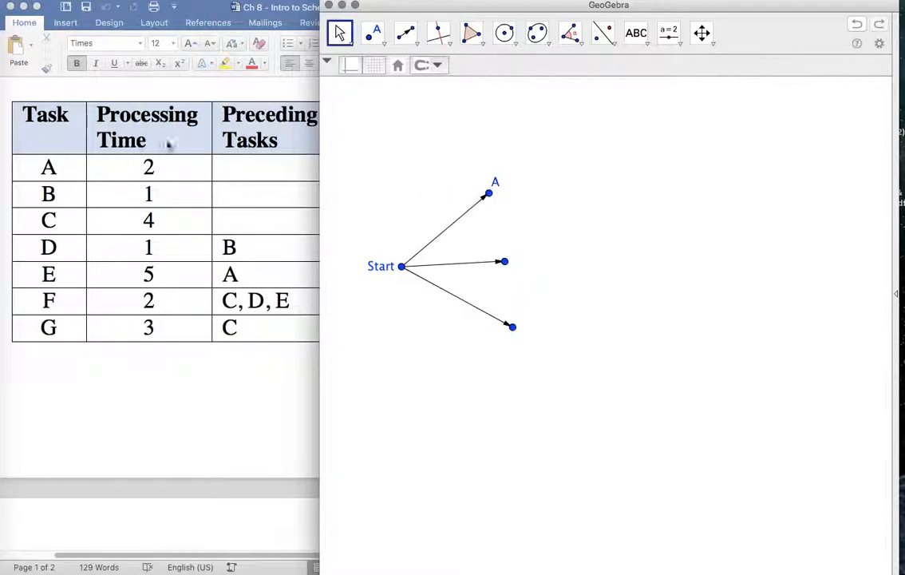
# Step: Change the caption of the point labelled A to A(2) to include its processing time
pyautogui.rightClick(491, 197)
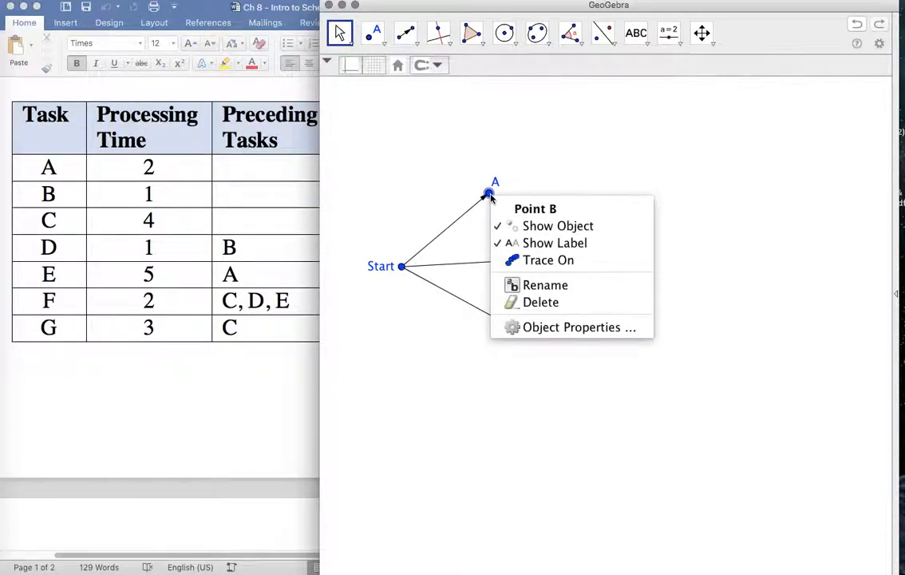
pyautogui.click(546, 326)
pyautogui.click(567, 230)
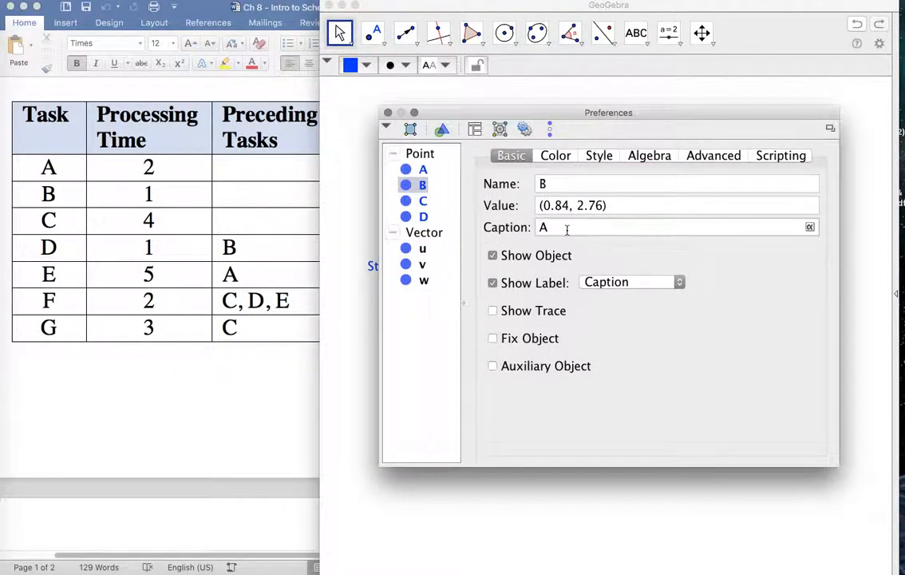
pyautogui.write('A(2')
pyautogui.click(388, 112)
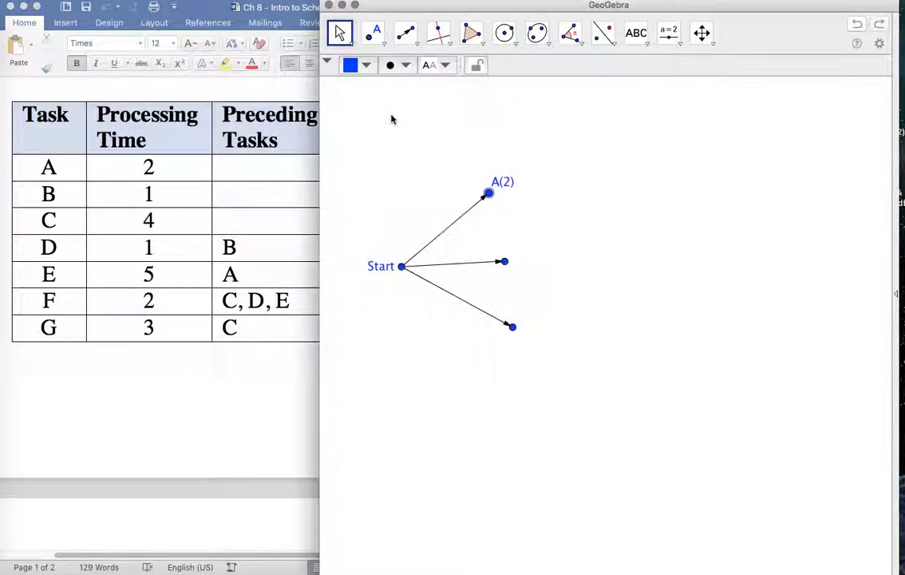
# Step: Give the head point of the nearly horizontal vector the caption B(1) and show it as the label
pyautogui.rightClick(505, 263)
pyautogui.click(555, 390)
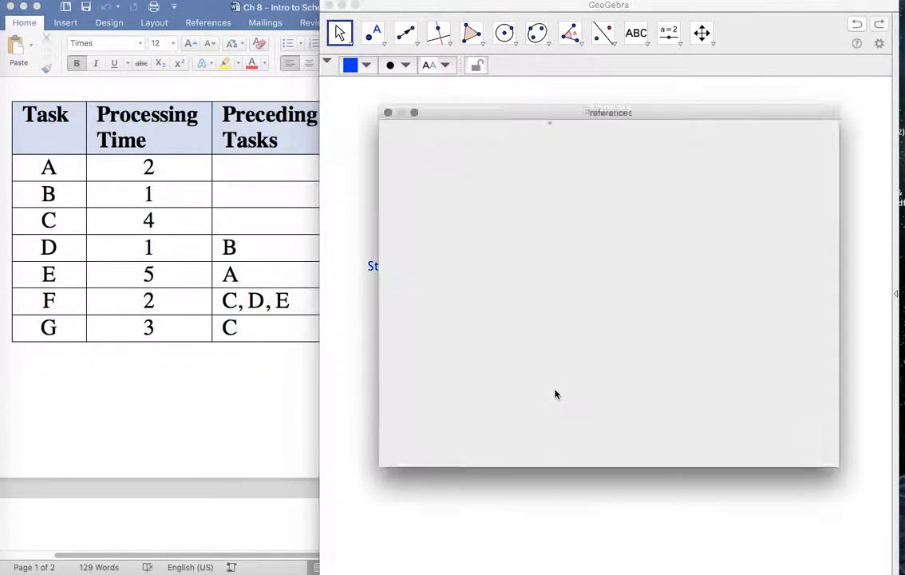
pyautogui.click(570, 224)
pyautogui.write('B(')
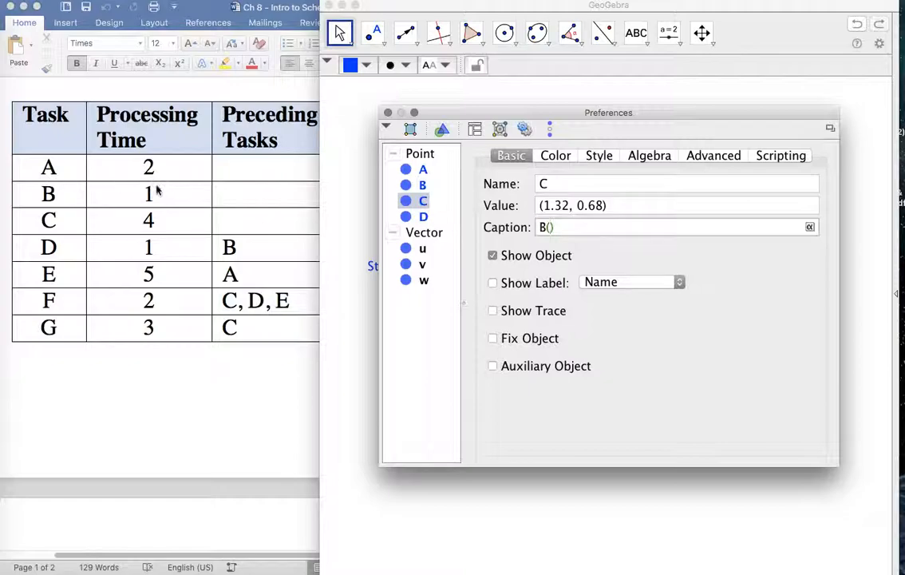
pyautogui.write('1')
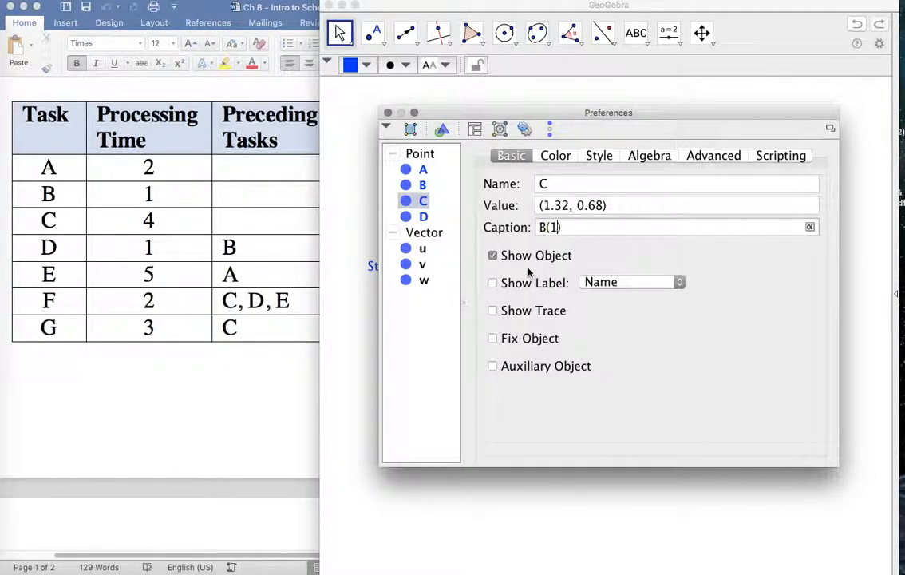
pyautogui.click(388, 113)
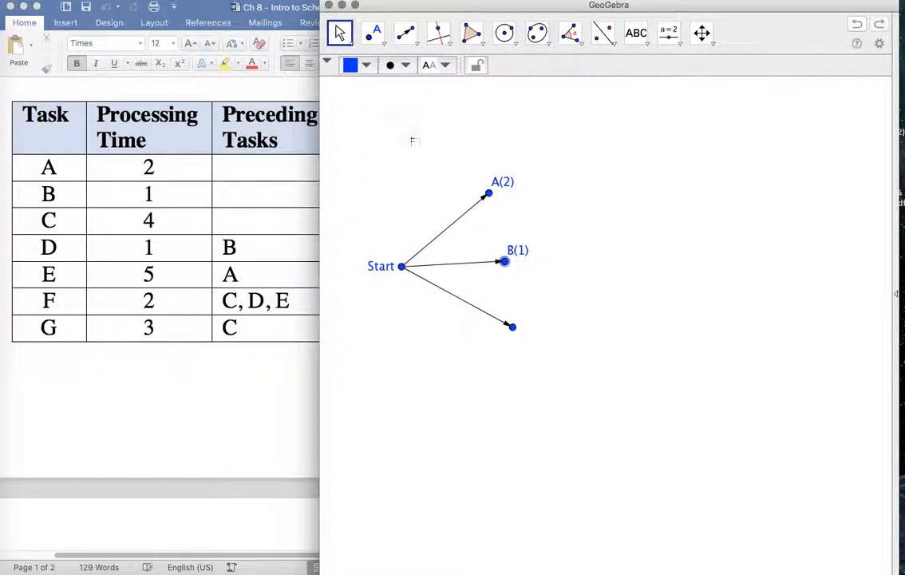
# Step: Give the head point of the downward-sloping vector from Start the caption C(4) and show the caption as its label
pyautogui.rightClick(514, 328)
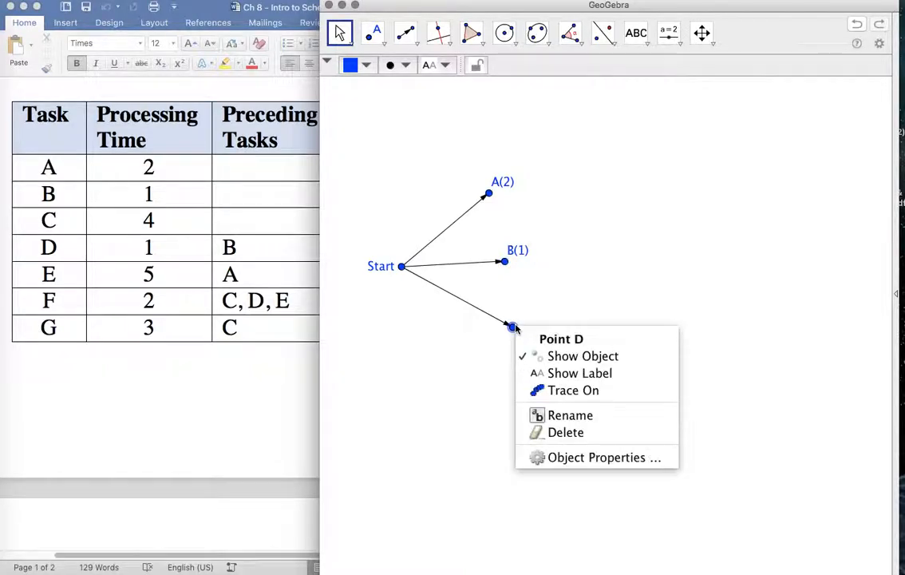
pyautogui.click(551, 457)
pyautogui.click(546, 227)
pyautogui.write('C(')
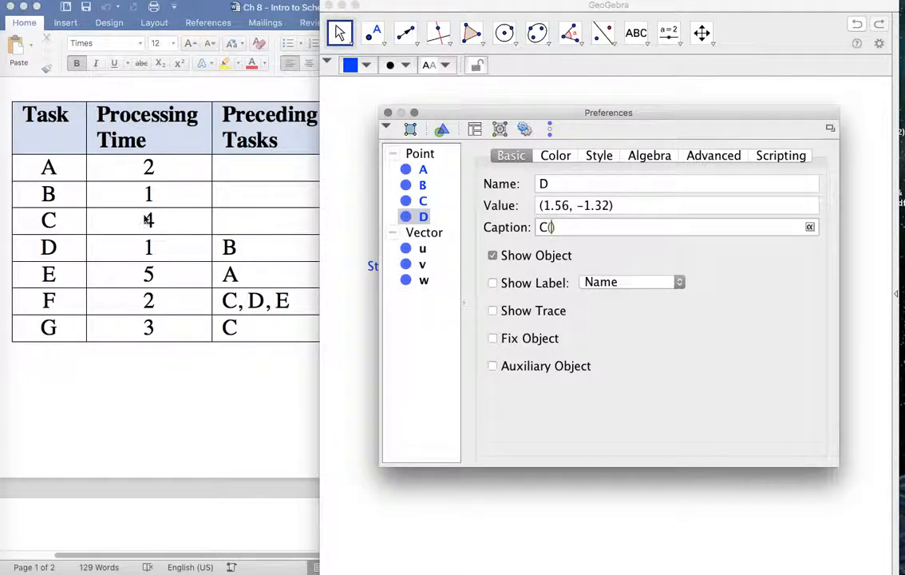
pyautogui.write('4')
pyautogui.click(492, 283)
pyautogui.click(492, 283)
pyautogui.click(493, 284)
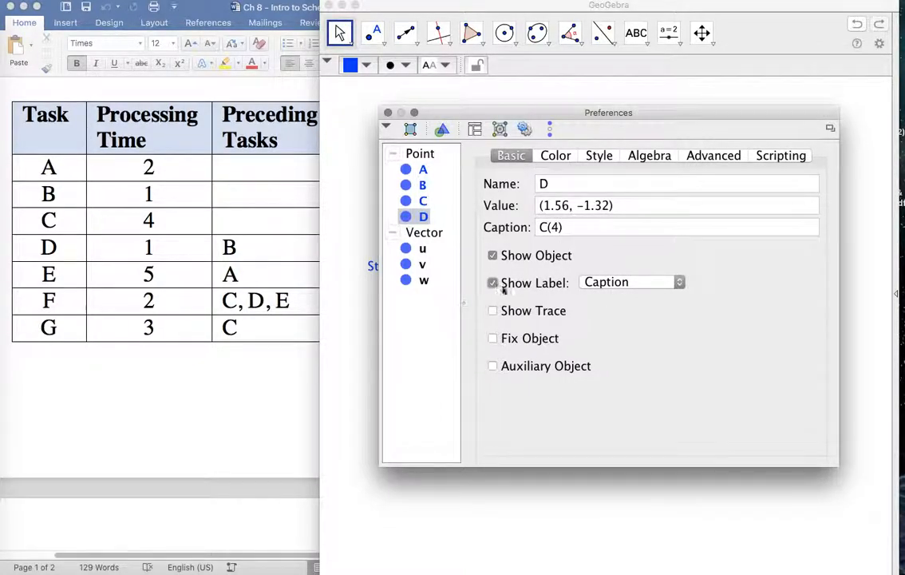
pyautogui.click(388, 112)
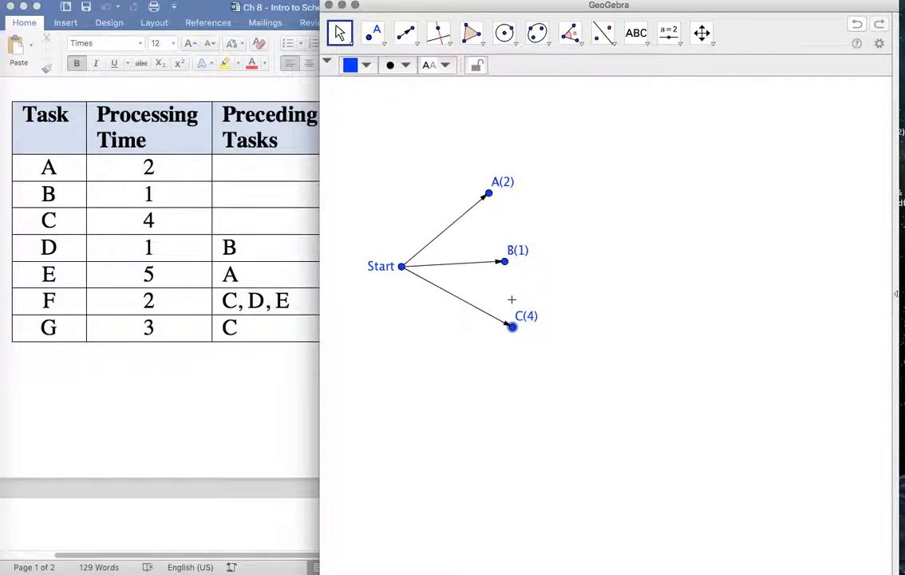
# Step: Reposition the vertex labels, placing C(4) below its point and A(2) and B(1) directly above theirs
pyautogui.moveTo(525, 319); pyautogui.dragTo(510, 353)
pyautogui.moveTo(516, 251); pyautogui.dragTo(507, 249)
pyautogui.moveTo(496, 182); pyautogui.dragTo(488, 179)
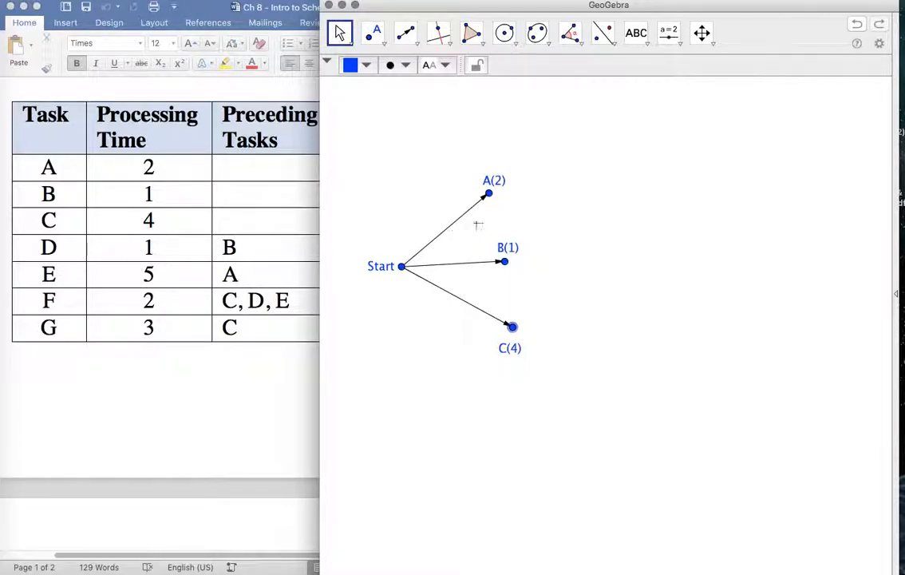
# Step: Draw a nearly horizontal vector from point A(2) to a new point at about (4.94, 2.88)
pyautogui.click(407, 35)
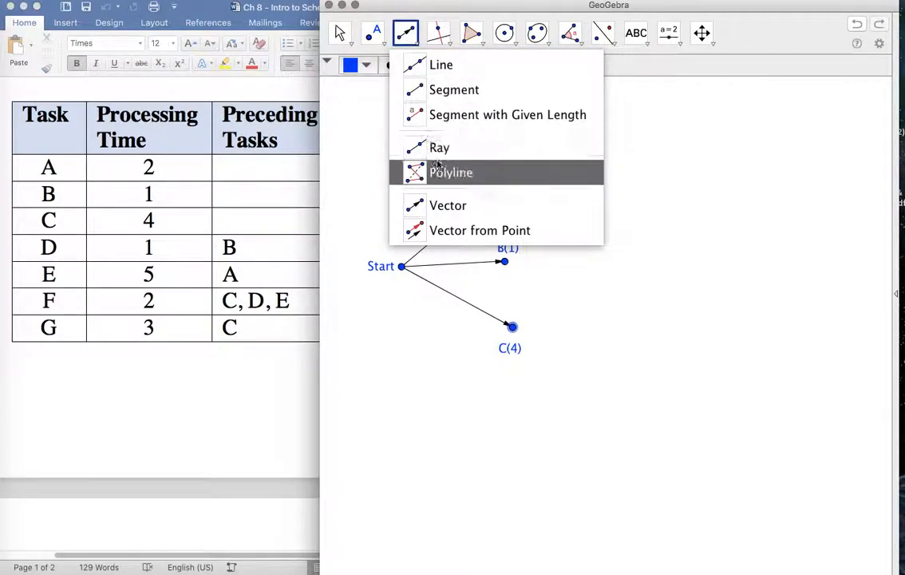
pyautogui.click(419, 207)
pyautogui.click(489, 192)
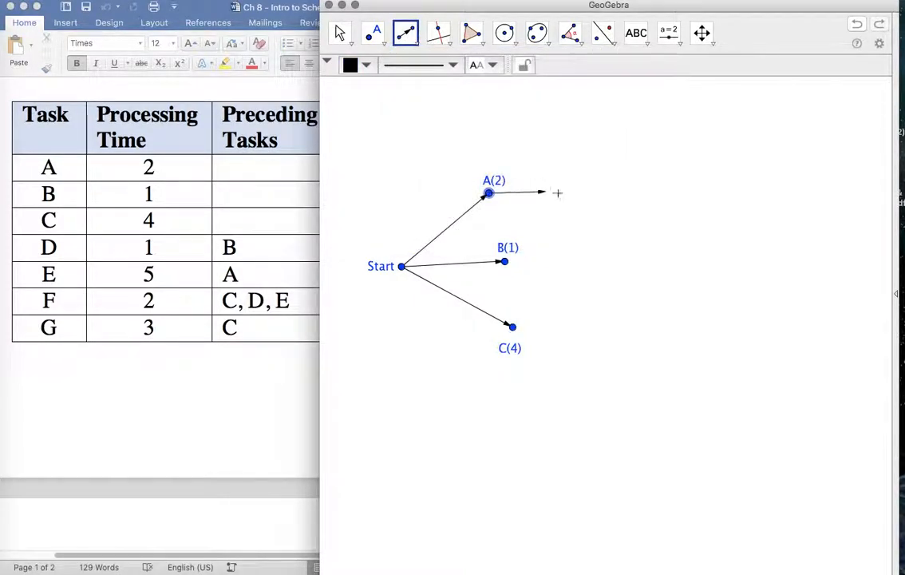
pyautogui.click(623, 189)
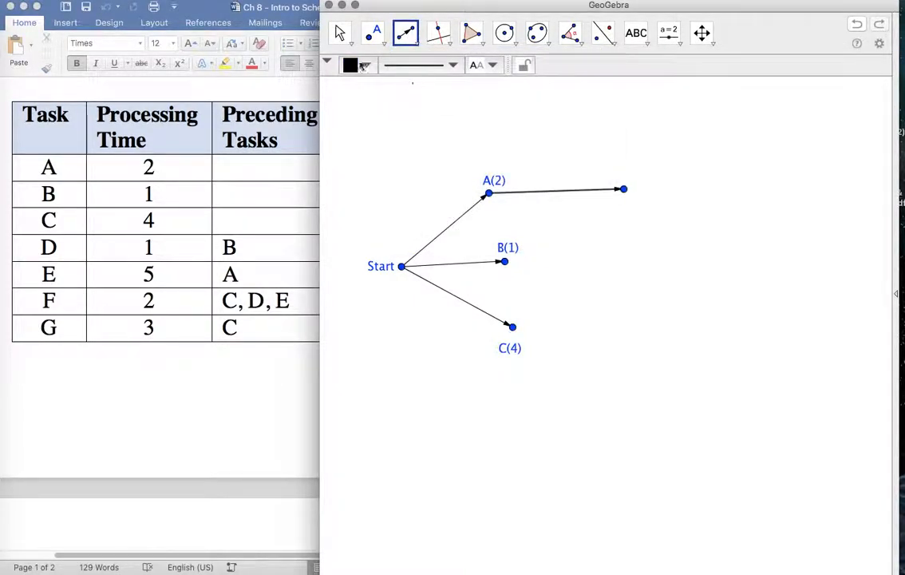
# Step: Give the head point of the vector from A(2) the caption E(5) and show the caption as its label
pyautogui.click(337, 32)
pyautogui.rightClick(624, 191)
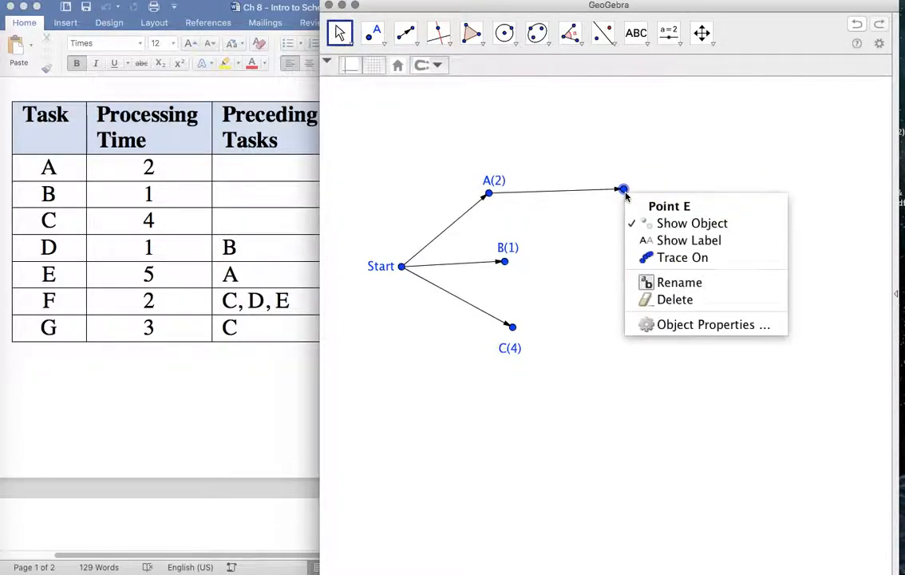
pyautogui.click(661, 324)
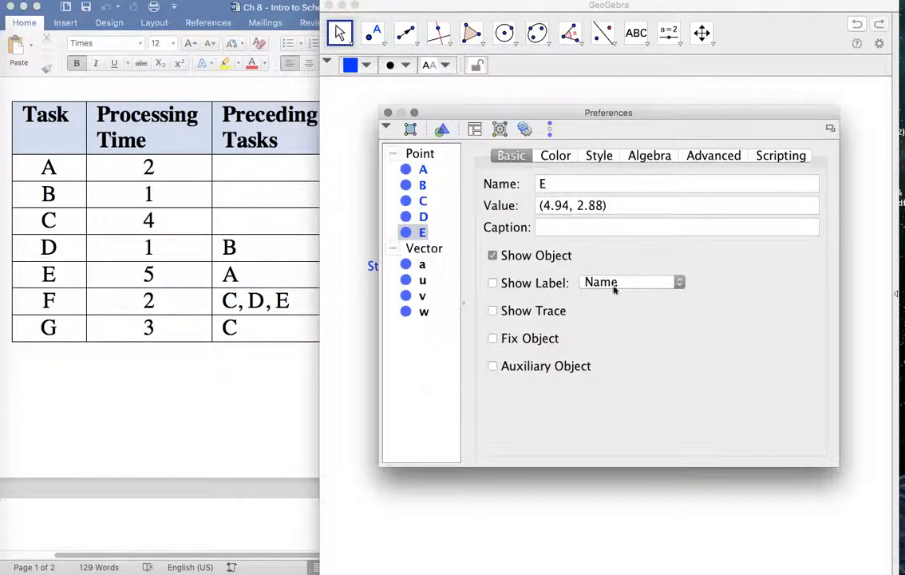
pyautogui.click(573, 230)
pyautogui.write('E()')
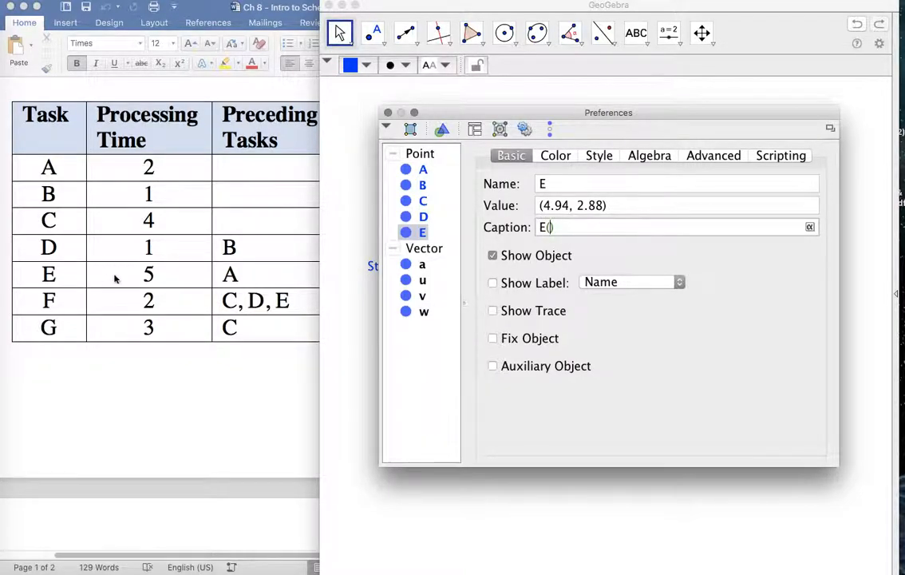
pyautogui.write('5')
pyautogui.click(492, 284)
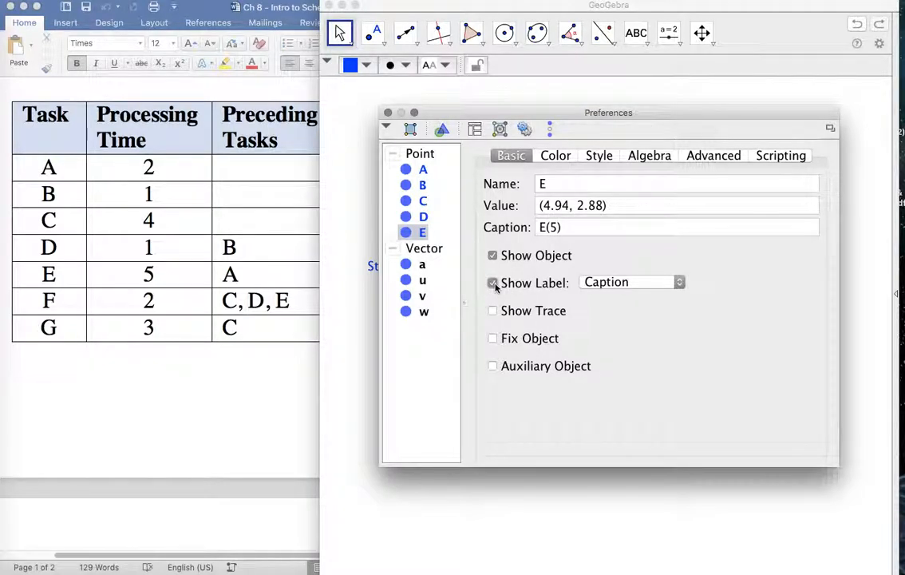
pyautogui.click(388, 113)
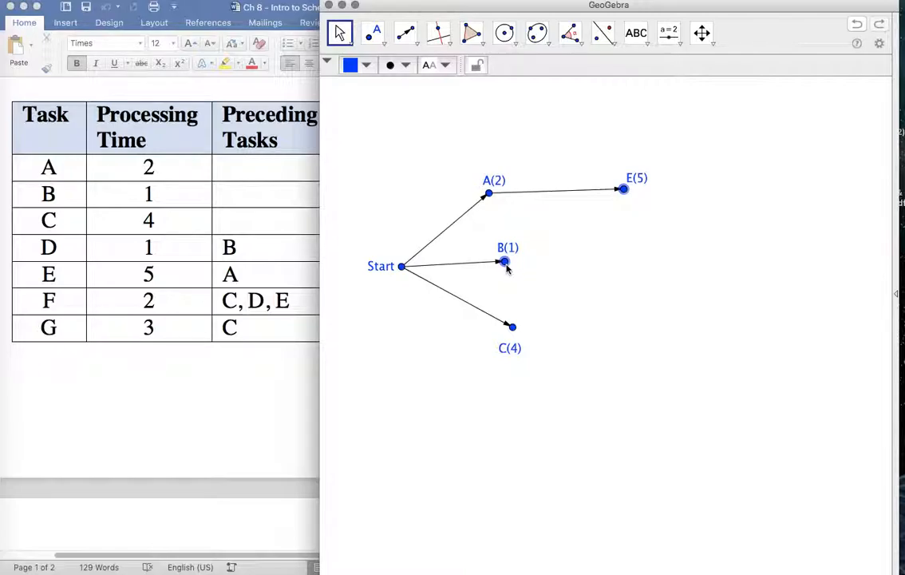
# Step: Draw a nearly horizontal vector from point B(1) to a new point at about (4.04, 0.74)
pyautogui.click(406, 32)
pyautogui.click(504, 261)
pyautogui.click(594, 260)
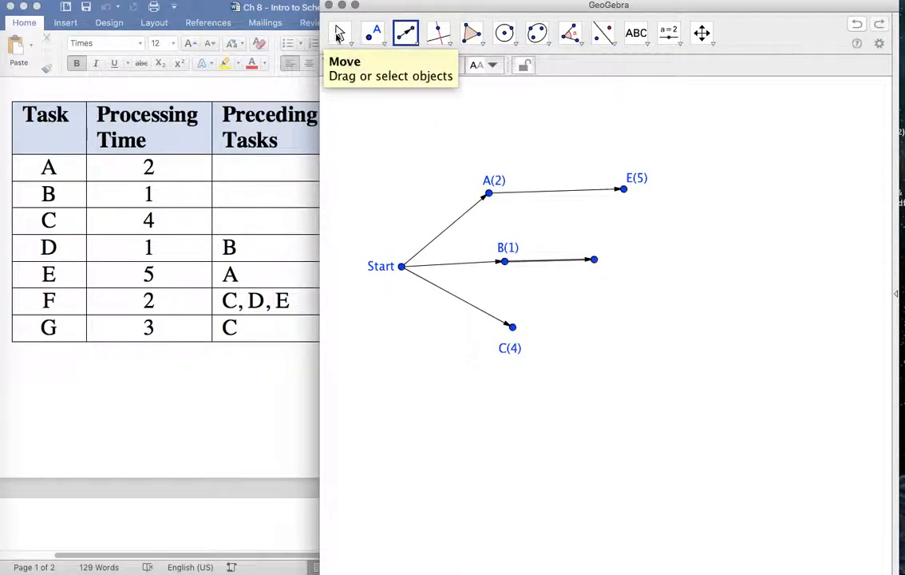
# Step: Give the head point of the vector from B(1) the caption D(1) and show the caption as its label
pyautogui.click(339, 33)
pyautogui.rightClick(594, 260)
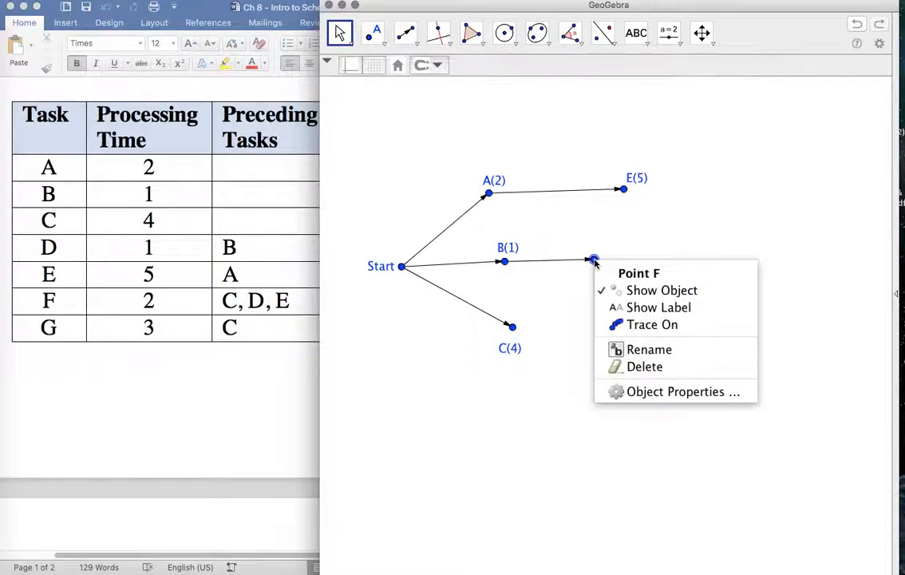
pyautogui.click(638, 391)
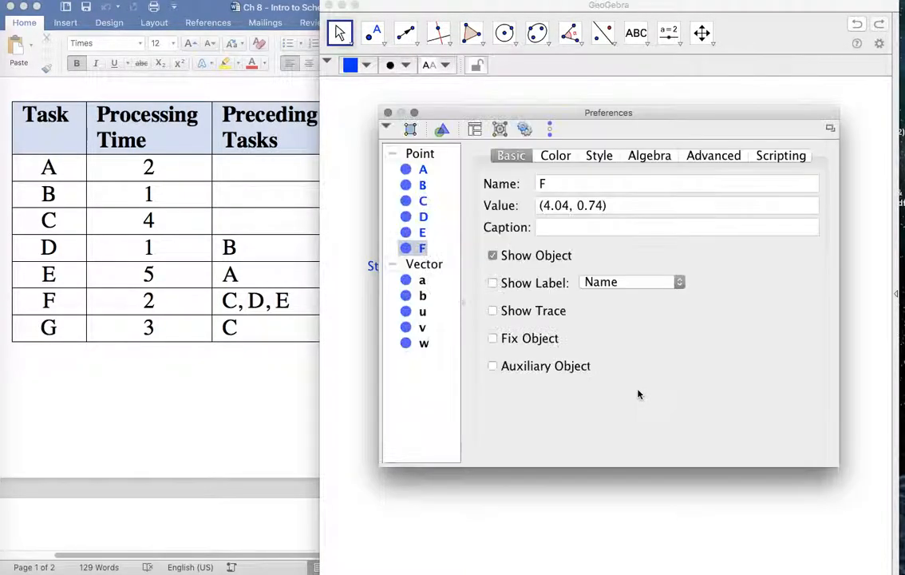
pyautogui.click(602, 231)
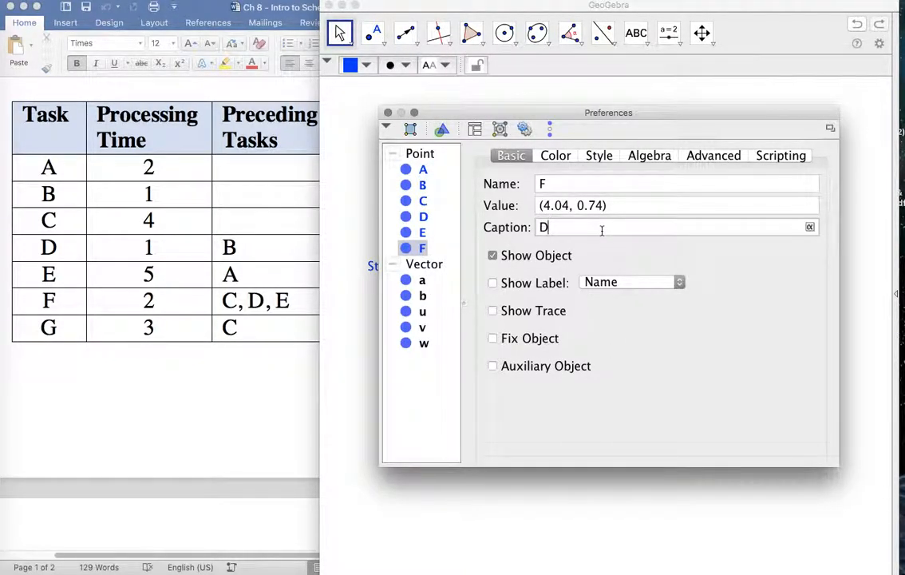
pyautogui.write('D(1)')
pyautogui.click(493, 283)
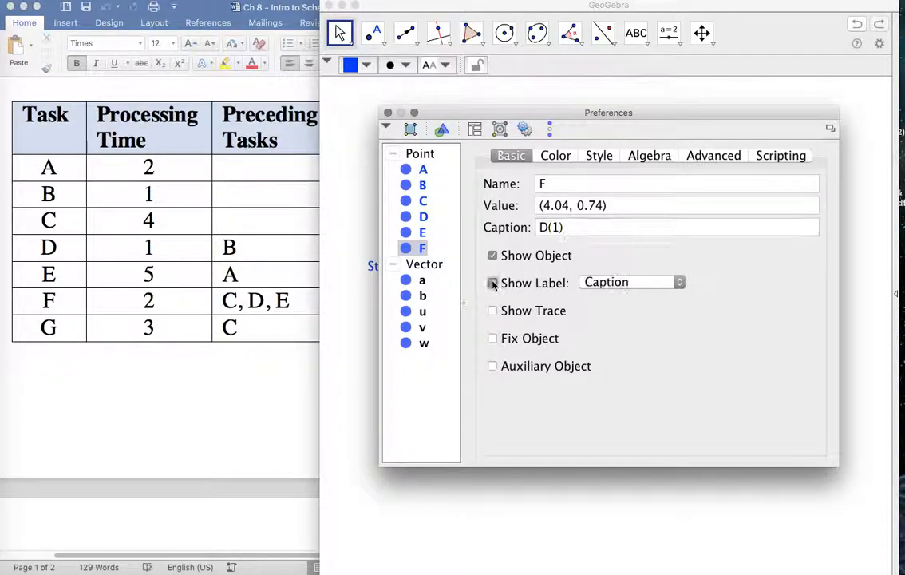
pyautogui.click(388, 113)
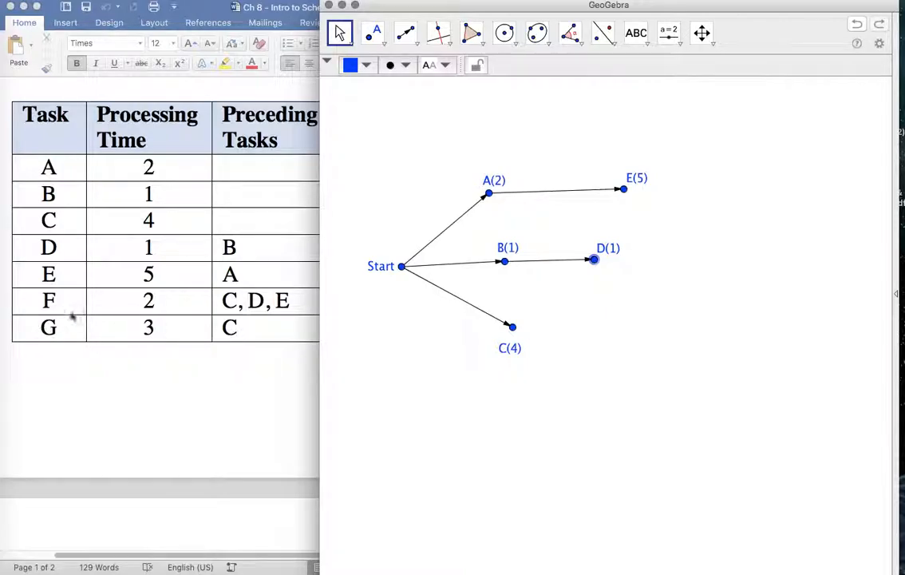
# Step: Draw a horizontal vector from point C(4) to a new point at about (3.92, -1.32)
pyautogui.click(405, 32)
pyautogui.click(512, 326)
pyautogui.click(589, 327)
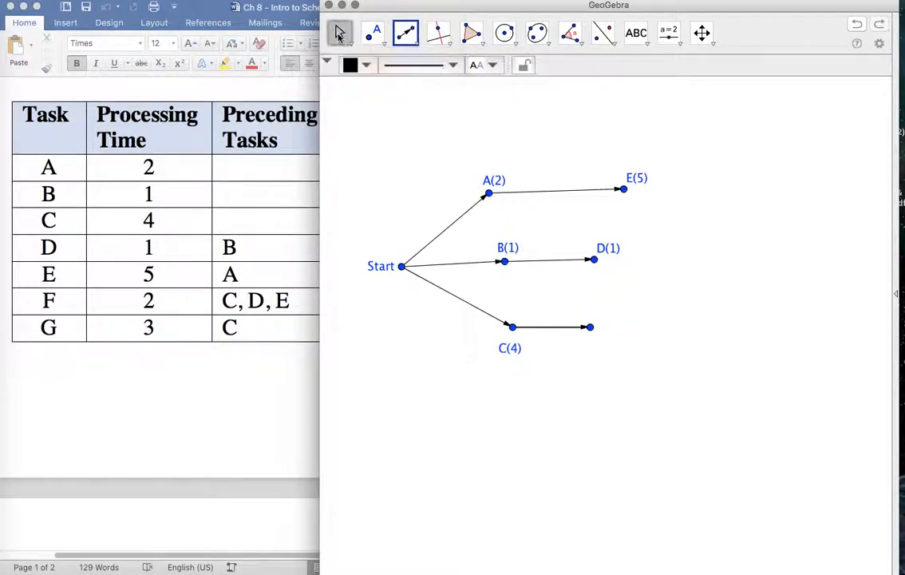
# Step: Give the head point of the vector from C(4) the caption G(3) and show the caption as its label
pyautogui.click(338, 33)
pyautogui.rightClick(589, 326)
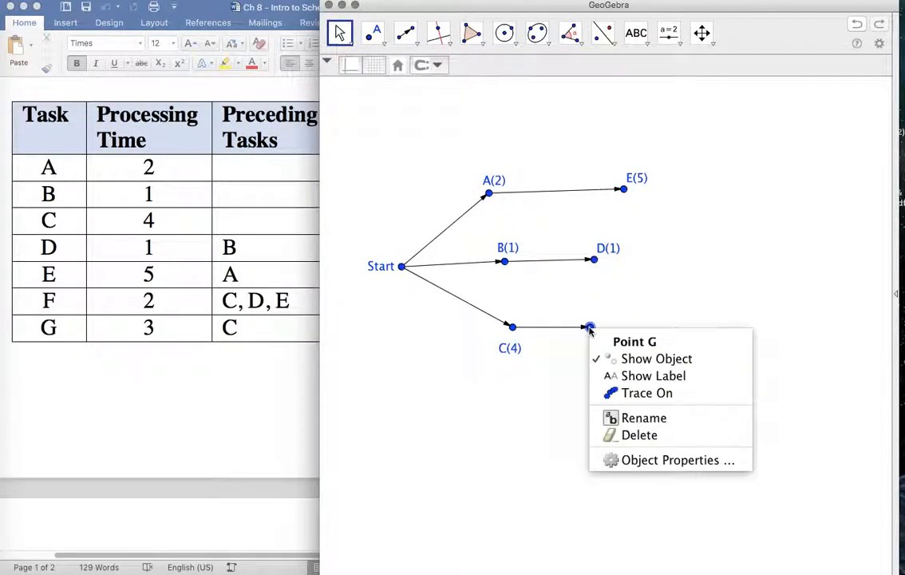
pyautogui.click(641, 460)
pyautogui.click(580, 226)
pyautogui.write('G(3')
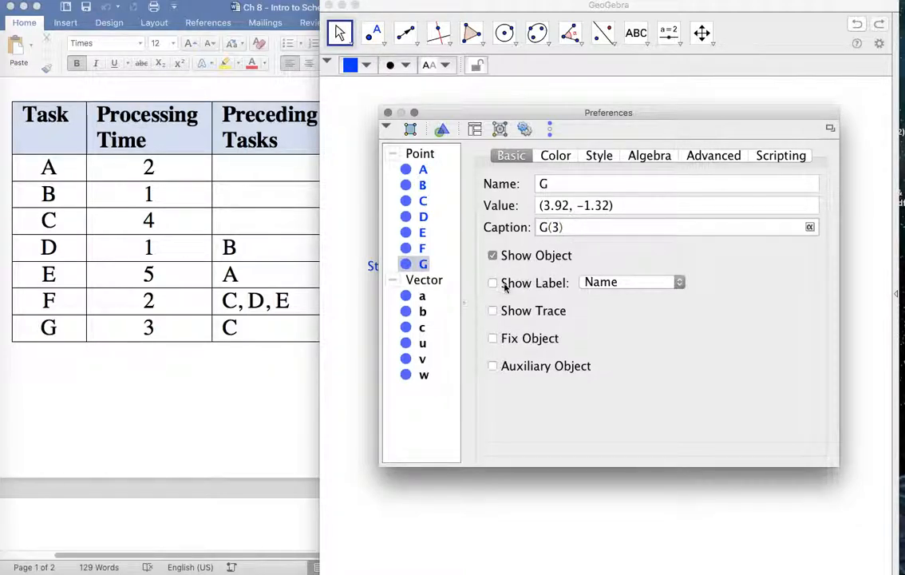
pyautogui.press('Return')
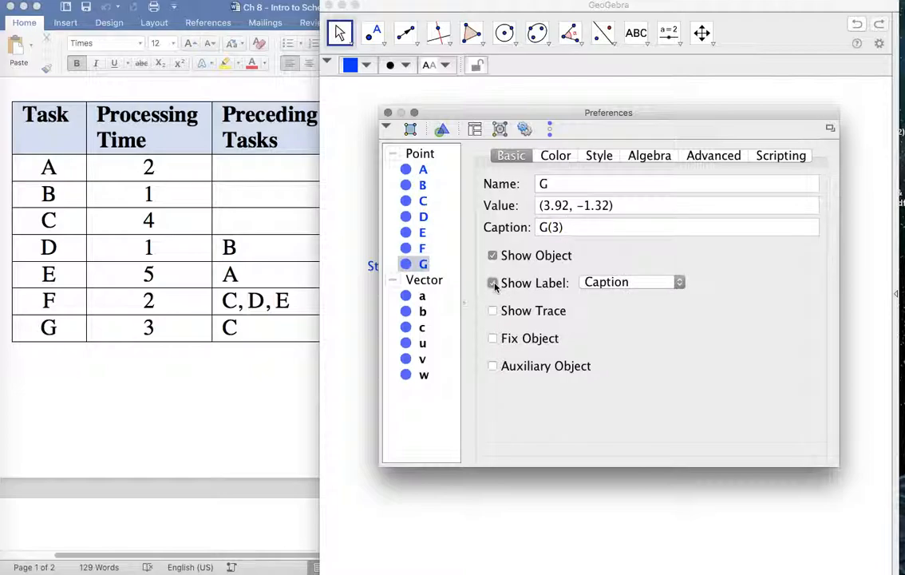
pyautogui.click(388, 113)
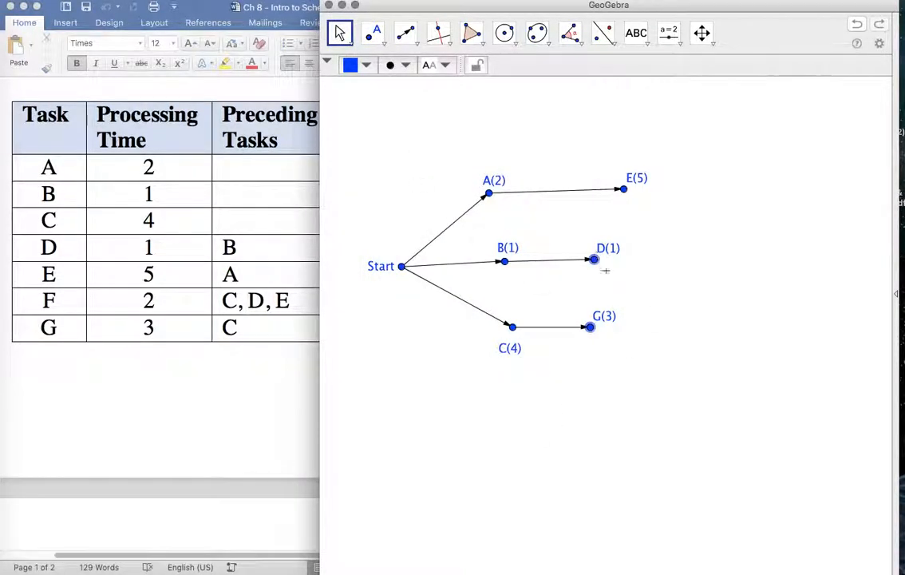
# Step: Reposition the newer vertex labels, placing G(3) below its point and D(1) and E(5) directly above theirs
pyautogui.moveTo(601, 321); pyautogui.dragTo(587, 352)
pyautogui.moveTo(612, 255); pyautogui.dragTo(595, 251)
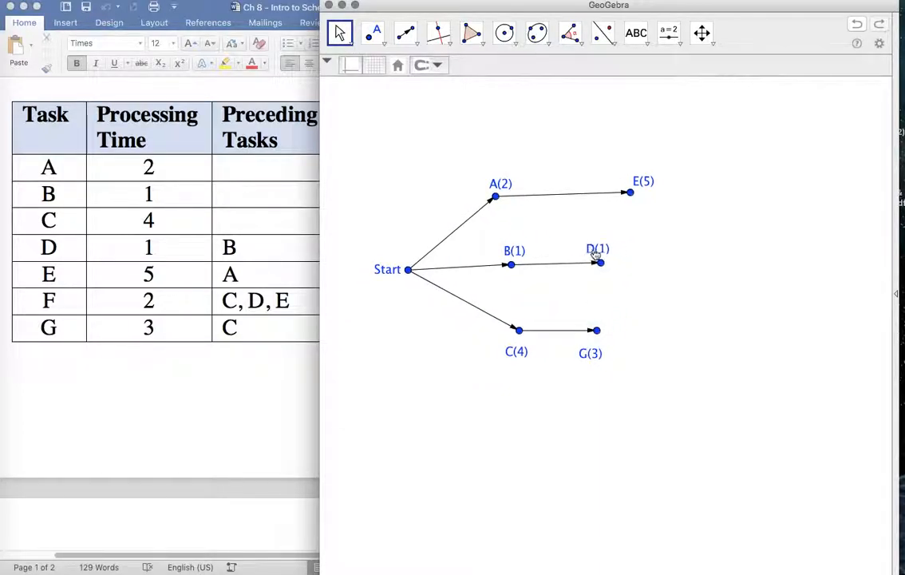
pyautogui.moveTo(639, 182); pyautogui.dragTo(625, 181)
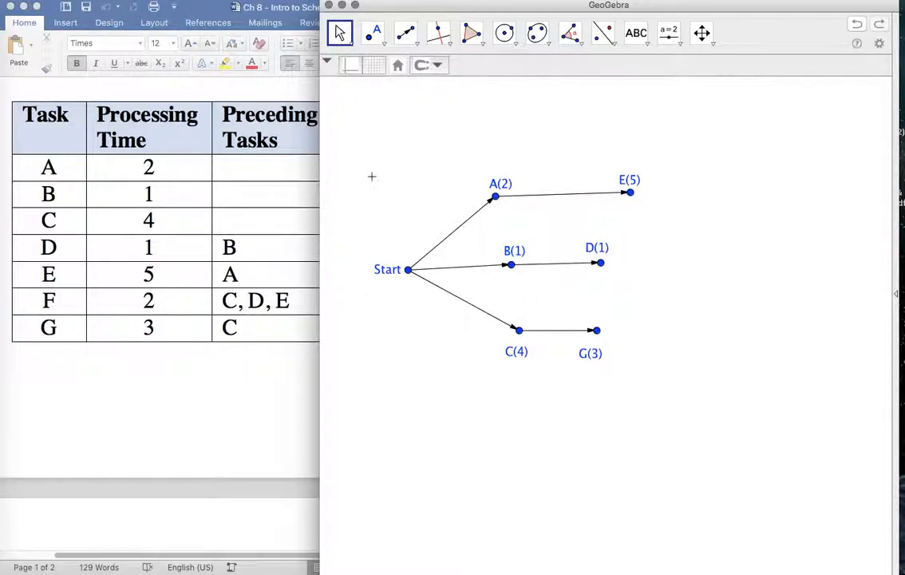
# Step: Draw vectors from D(1), E(5) and C(4) that all end at one new point at about (6.46, 0.82)
pyautogui.click(406, 35)
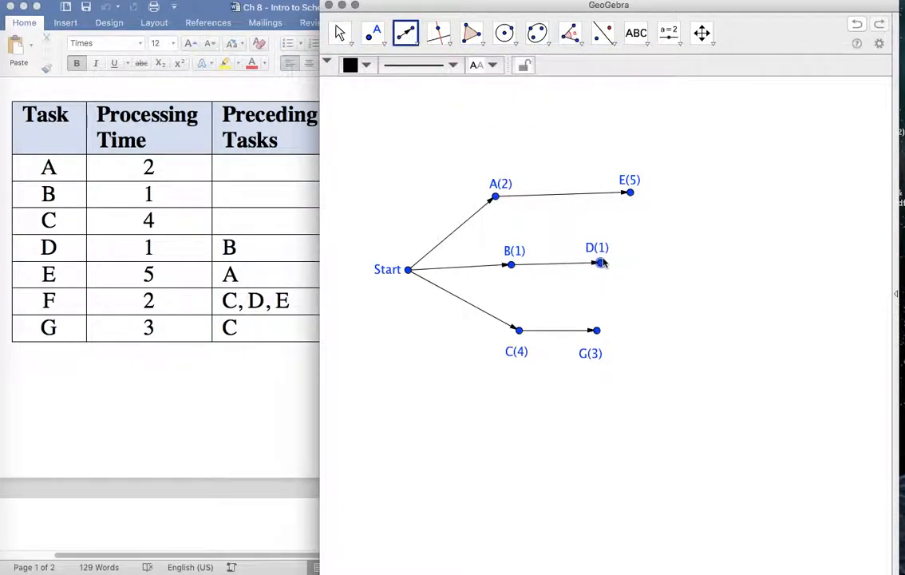
pyautogui.click(601, 262)
pyautogui.click(680, 260)
pyautogui.click(630, 193)
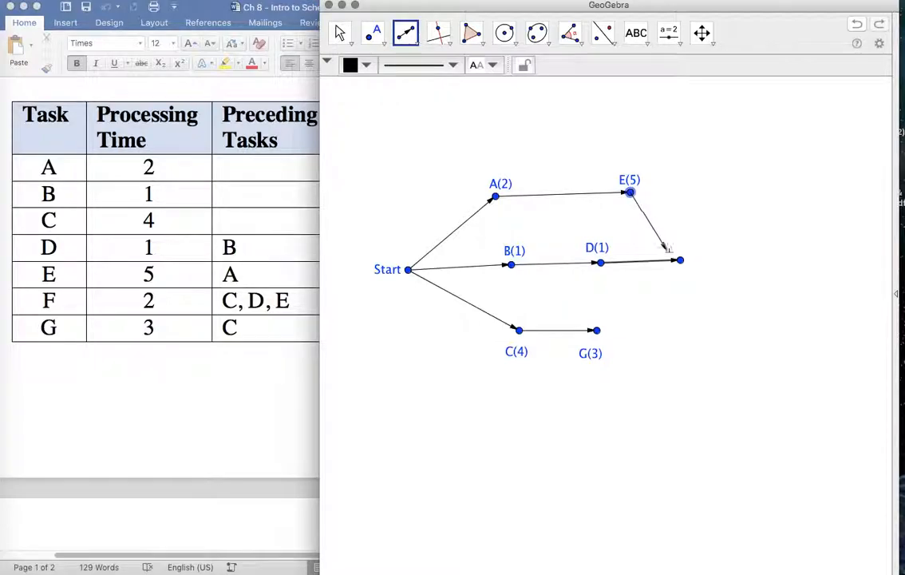
pyautogui.click(680, 261)
pyautogui.click(519, 329)
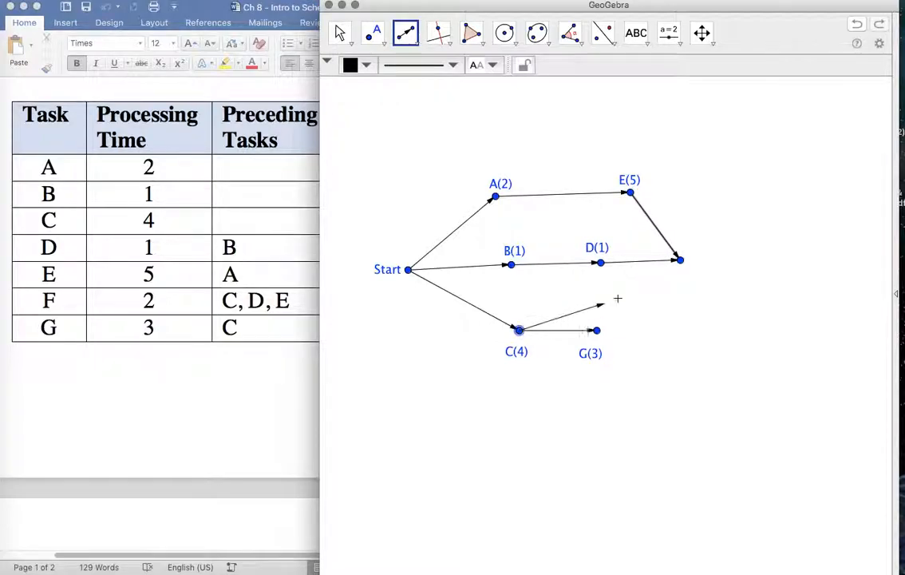
pyautogui.click(679, 260)
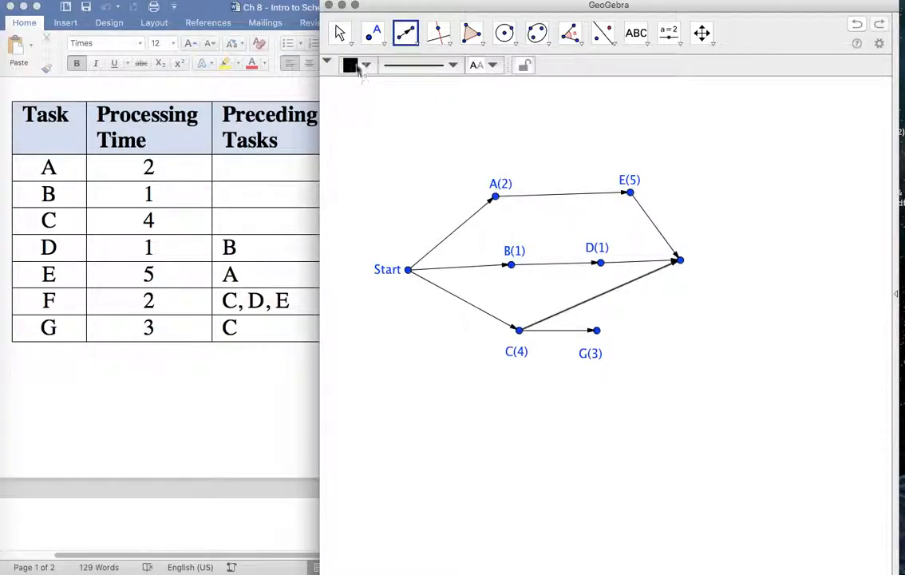
# Step: Give the shared end point of the three vectors the caption F(2), show it as the label and place the label above the point
pyautogui.click(339, 32)
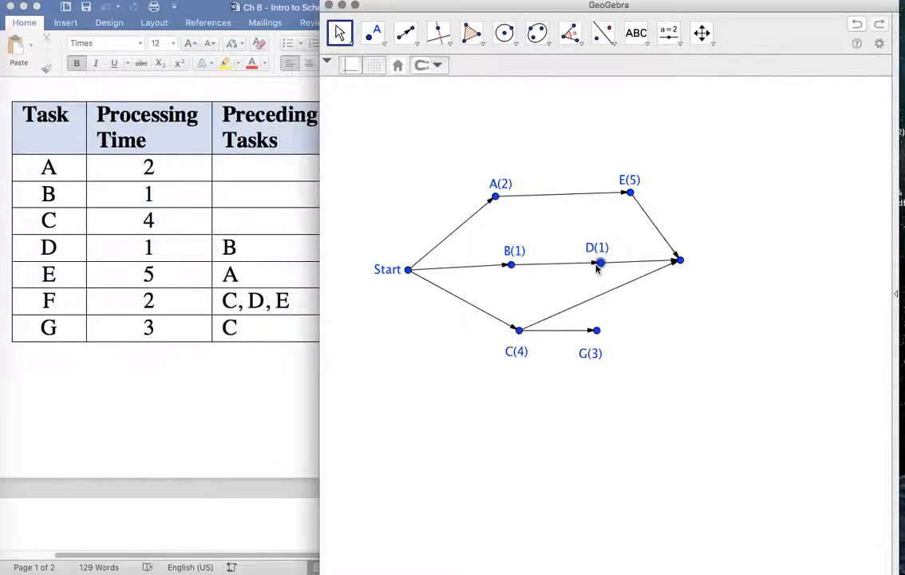
pyautogui.rightClick(682, 263)
pyautogui.click(728, 395)
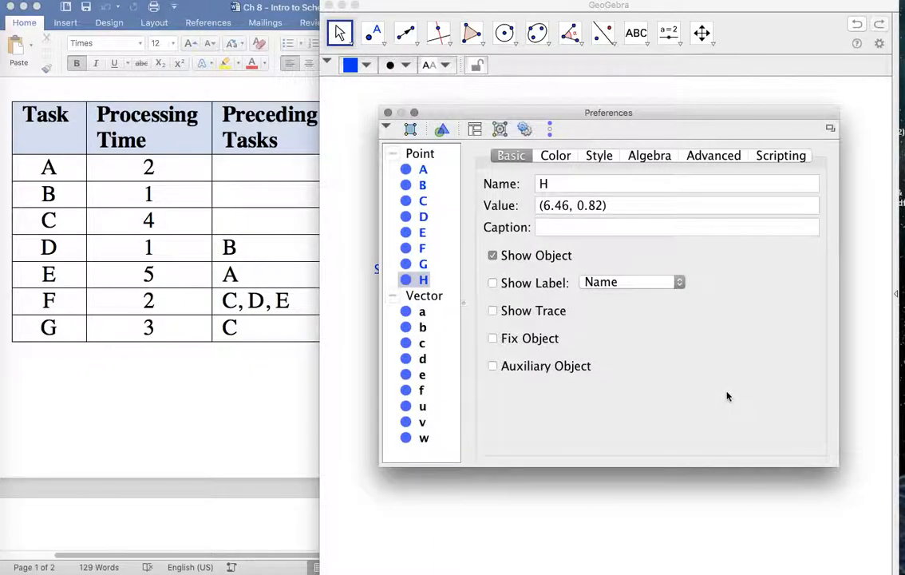
pyautogui.click(573, 229)
pyautogui.write('F(2)')
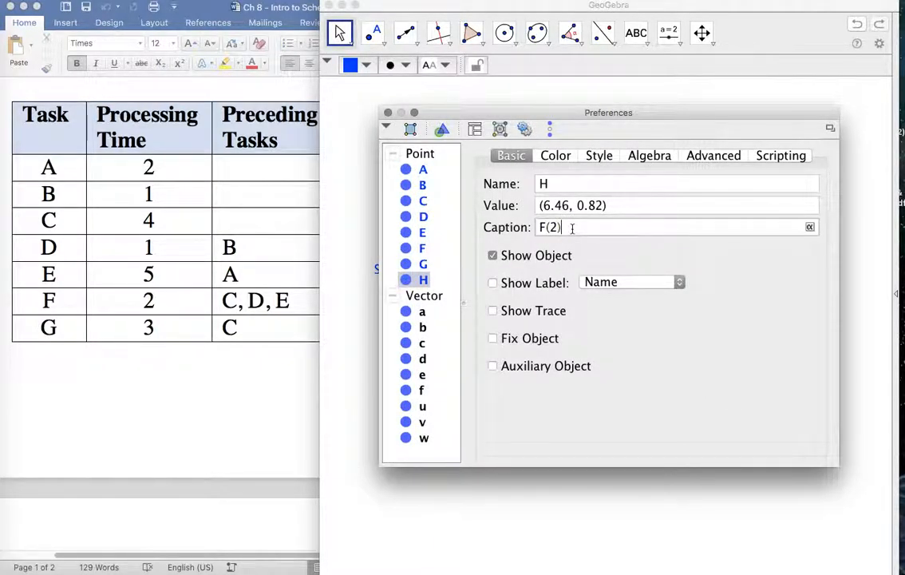
pyautogui.click(493, 284)
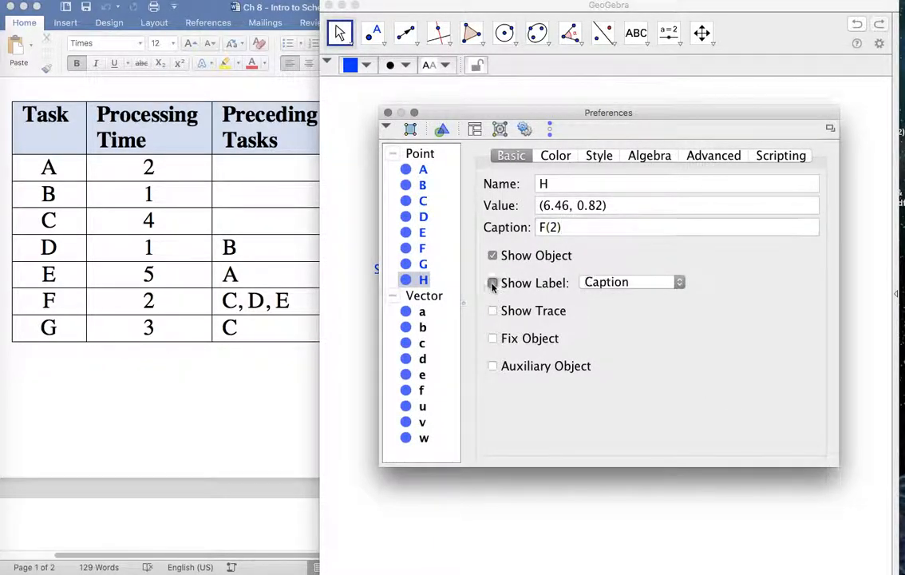
pyautogui.click(388, 113)
pyautogui.moveTo(690, 249); pyautogui.dragTo(688, 236)
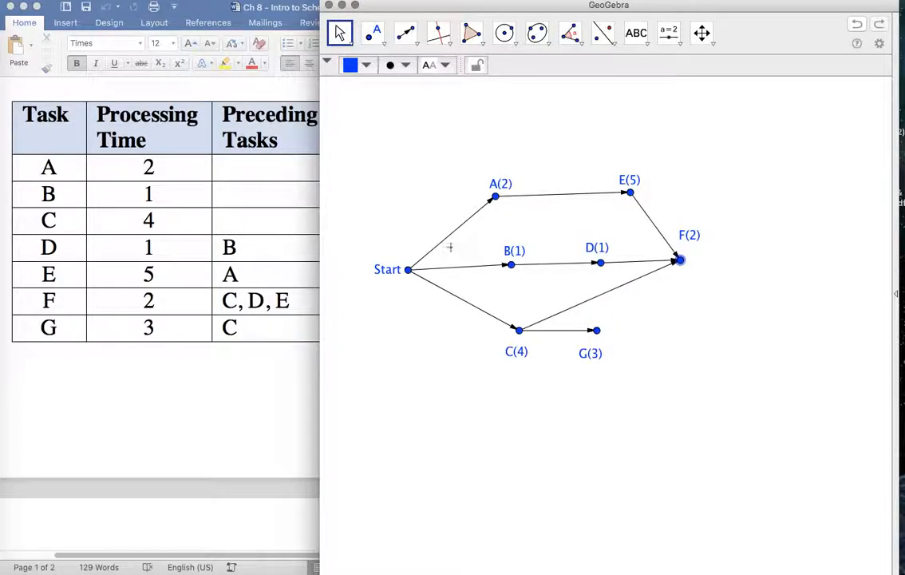
# Step: Spread out the digraph by raising B(1), D(1) and C(4) and moving G(3) farther right, level with C(4)
pyautogui.moveTo(597, 331); pyautogui.dragTo(662, 330)
pyautogui.moveTo(600, 263); pyautogui.dragTo(603, 241)
pyautogui.moveTo(512, 267); pyautogui.dragTo(513, 242)
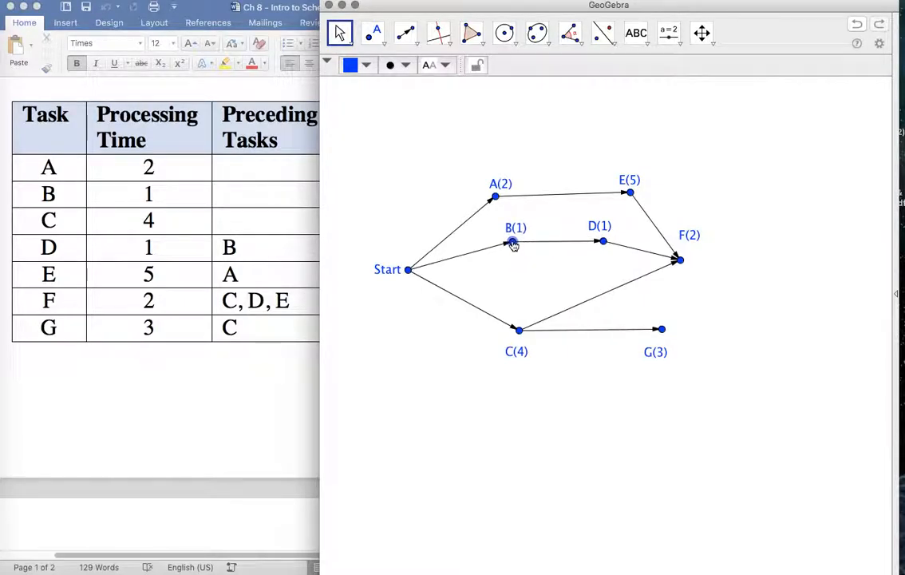
pyautogui.moveTo(517, 330); pyautogui.dragTo(533, 299)
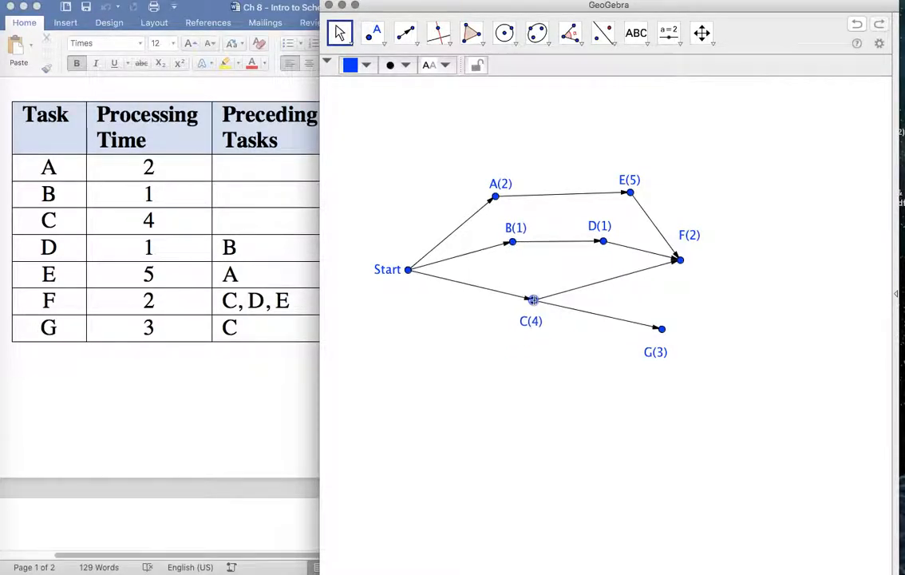
pyautogui.moveTo(662, 328); pyautogui.dragTo(684, 300)
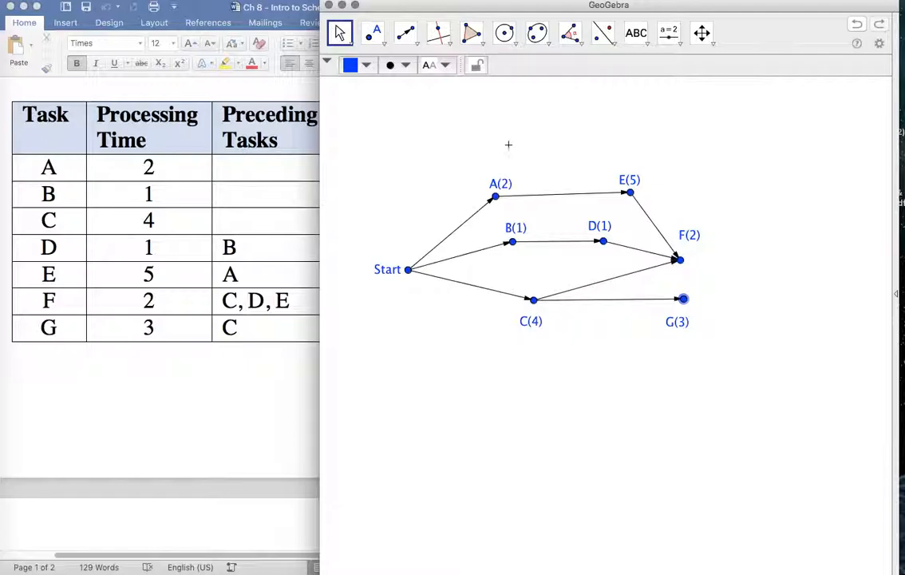
# Step: Draw vectors from F(2) and G(3) that both end at one new point at about (9.42, 0.84)
pyautogui.click(407, 36)
pyautogui.click(680, 260)
pyautogui.click(777, 259)
pyautogui.click(683, 298)
pyautogui.click(777, 259)
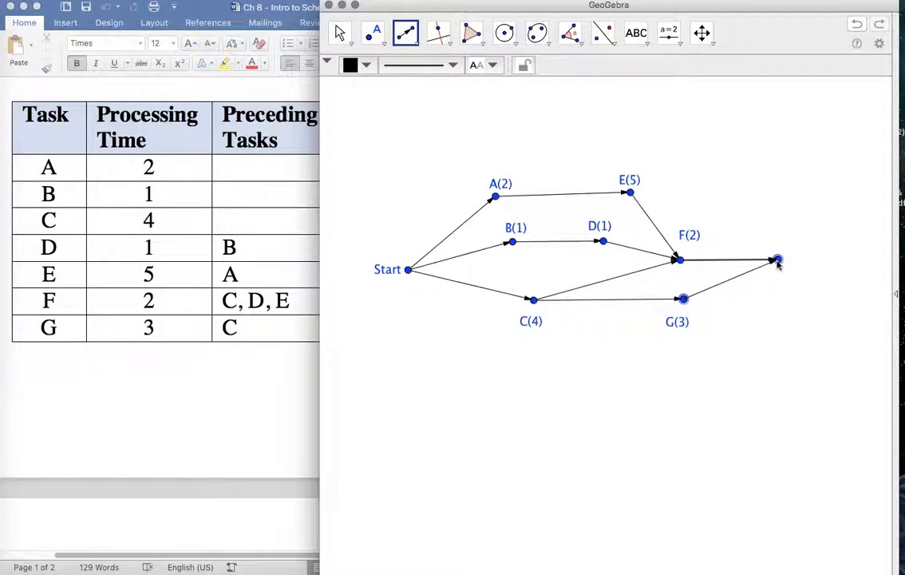
pyautogui.press('Escape')
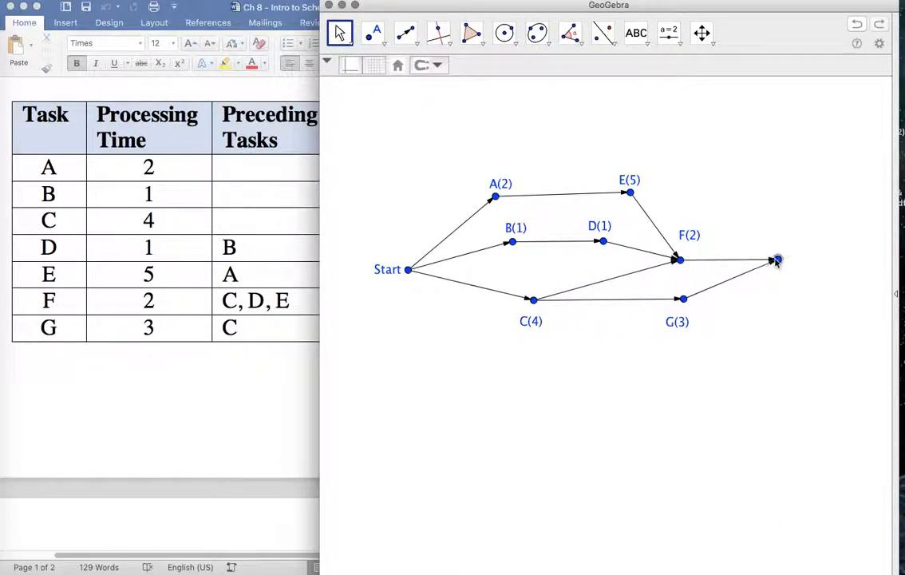
# Step: Give the shared end point of the vectors from F(2) and G(3) the caption End and show its label
pyautogui.rightClick(778, 261)
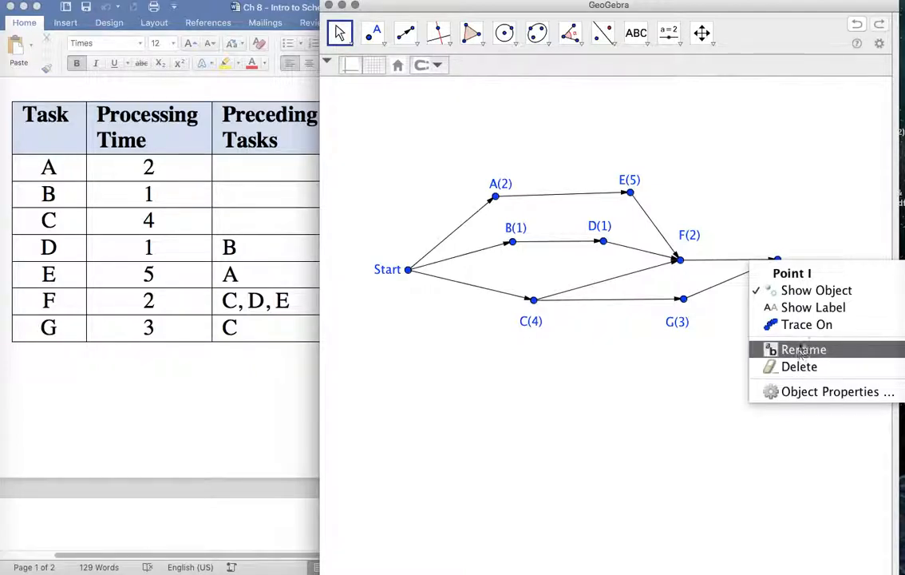
pyautogui.click(799, 391)
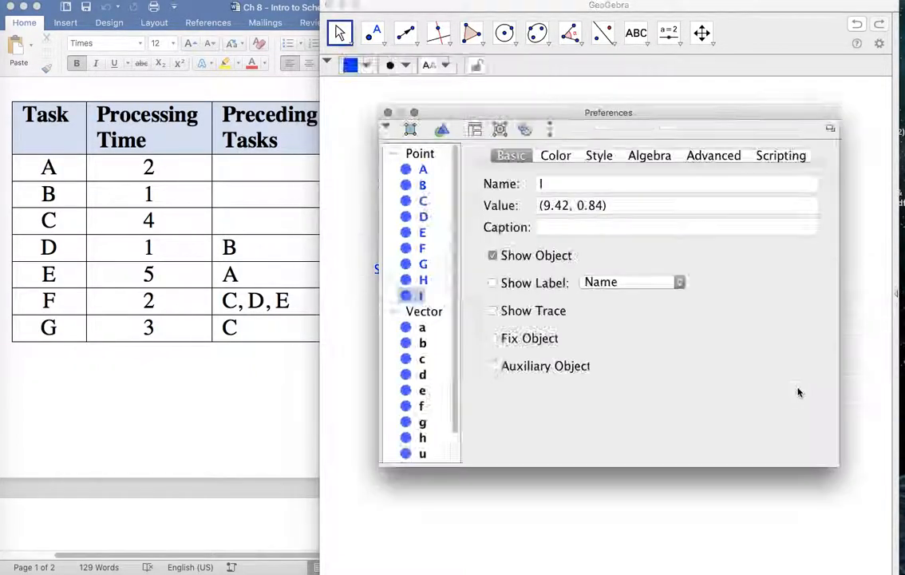
pyautogui.click(614, 230)
pyautogui.write('End')
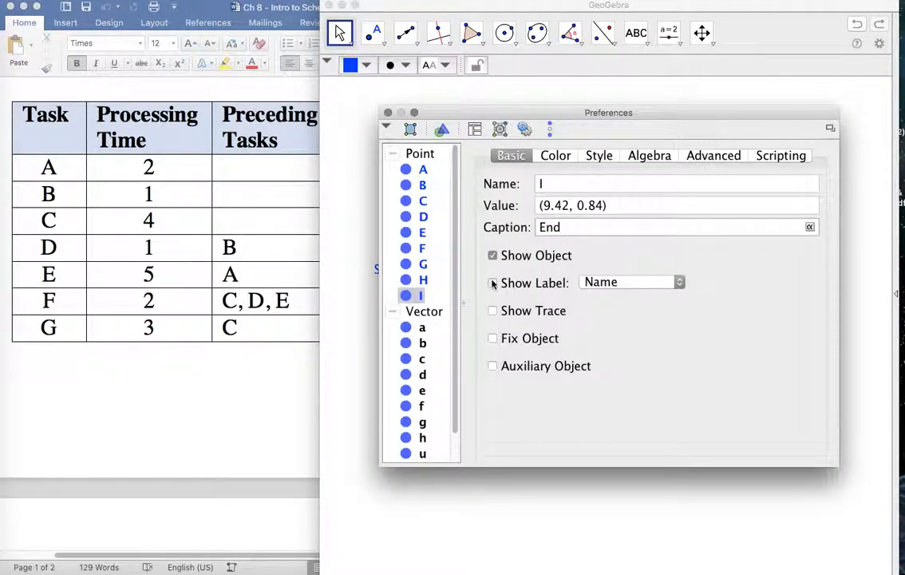
pyautogui.click(493, 283)
pyautogui.click(388, 112)
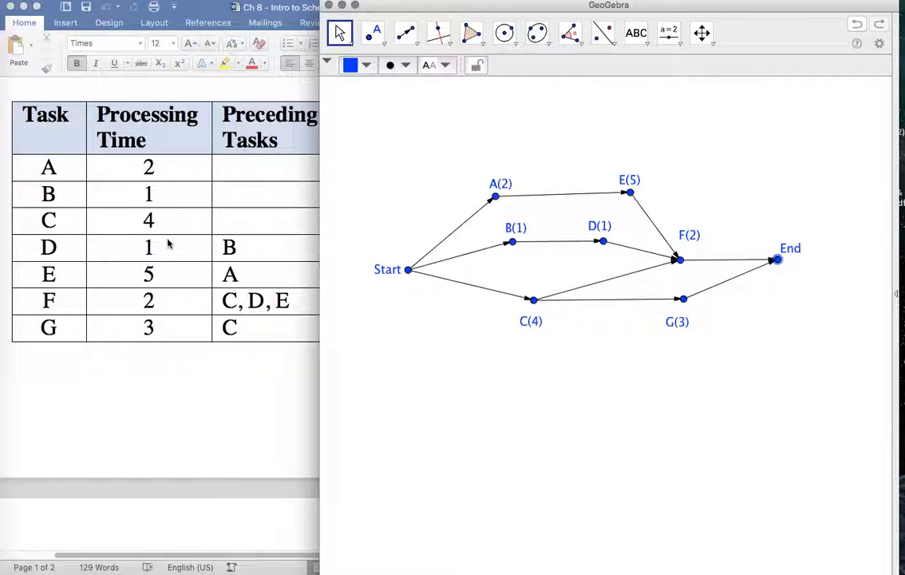
# Step: Insert the text "Project Digraph" in the empty area above the digraph
pyautogui.click(636, 34)
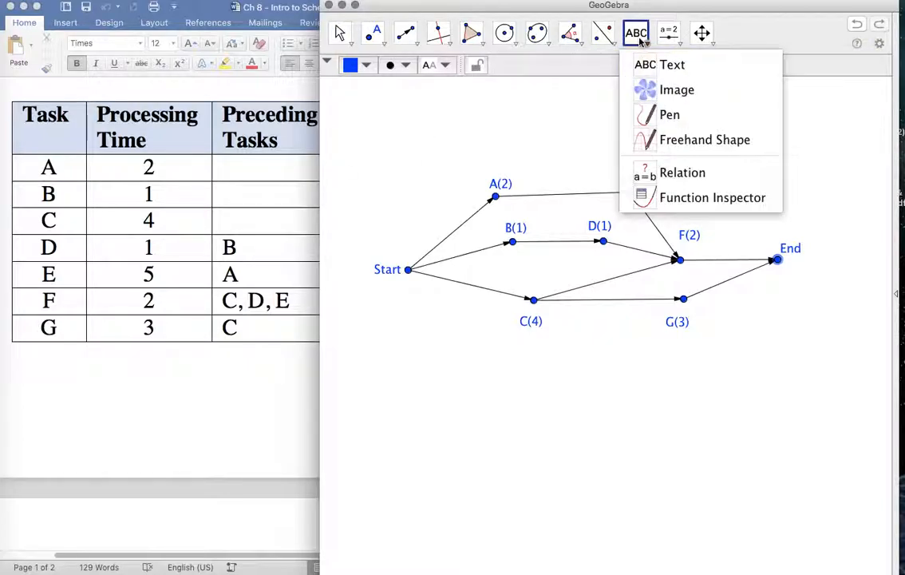
pyautogui.click(645, 62)
pyautogui.click(449, 124)
pyautogui.write('Project D')
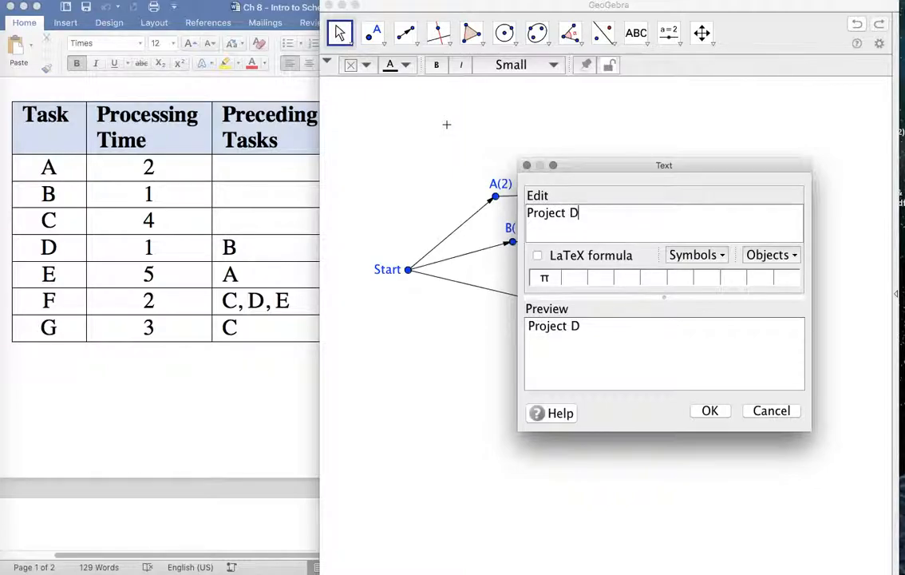
pyautogui.write('igraph')
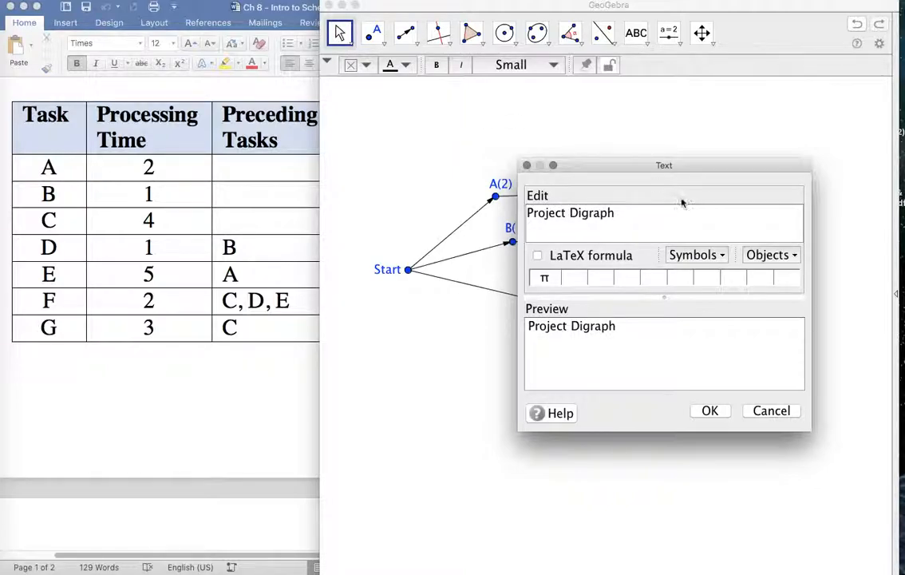
pyautogui.click(718, 412)
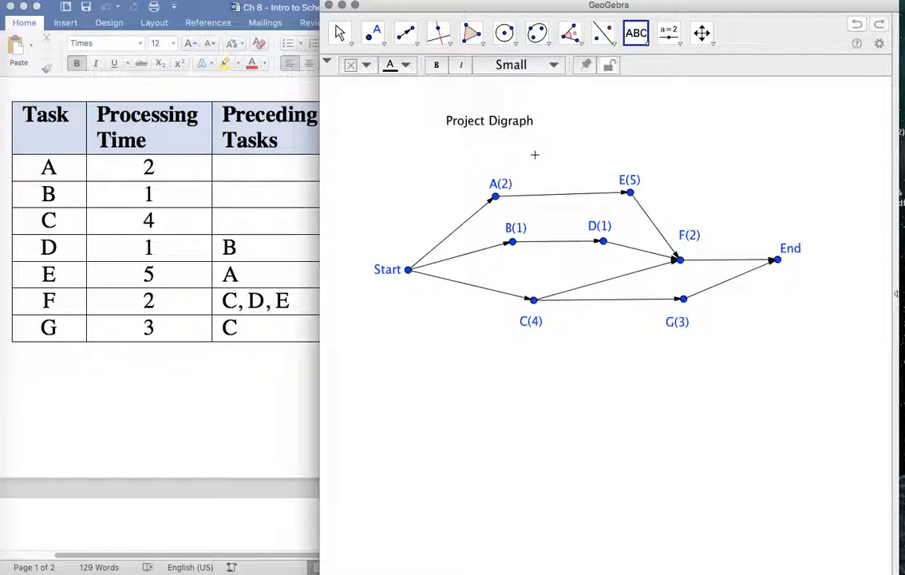
# Step: Format the Project Digraph title as medium-size bold text and centre it just above the A(2)–E(5) vector
pyautogui.click(339, 33)
pyautogui.moveTo(479, 127); pyautogui.dragTo(542, 164)
pyautogui.click(556, 70)
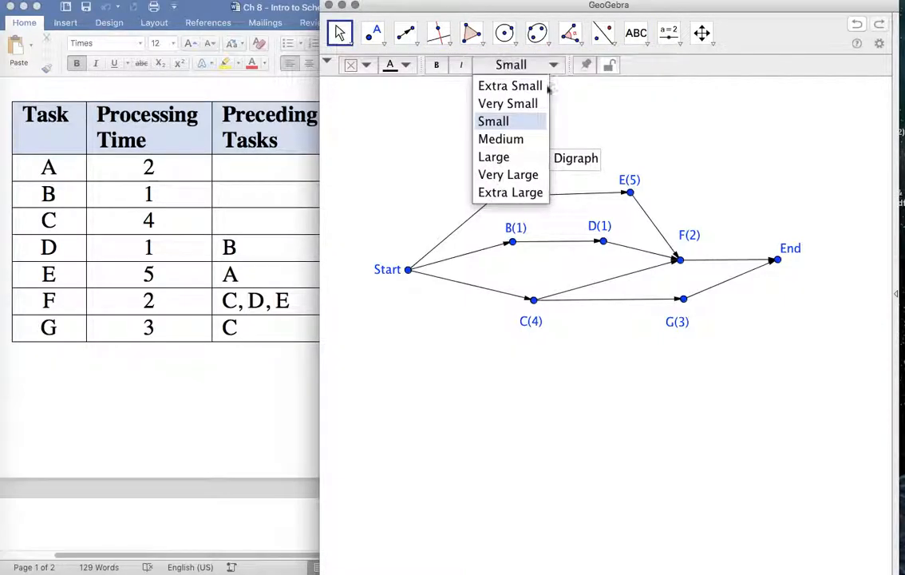
pyautogui.click(521, 139)
pyautogui.click(436, 65)
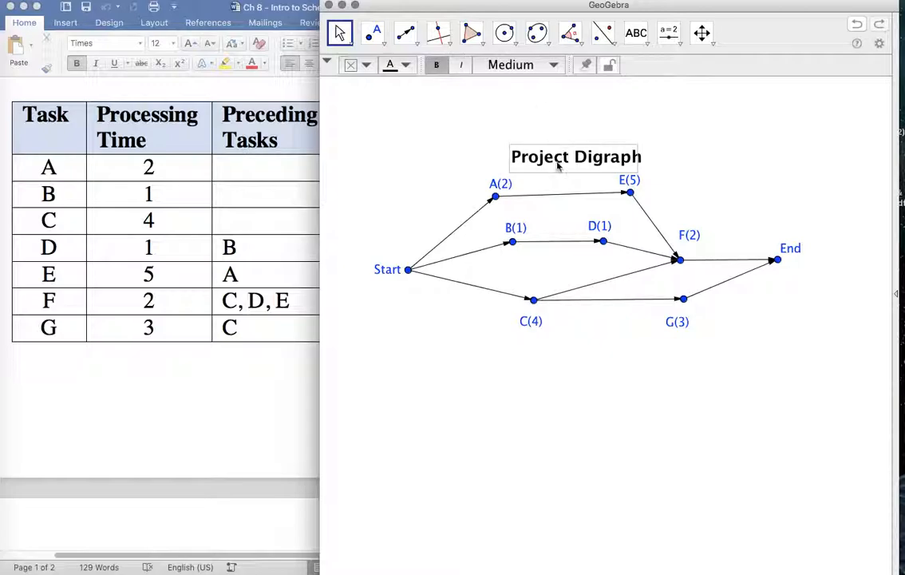
pyautogui.moveTo(558, 165); pyautogui.dragTo(546, 156)
pyautogui.click(542, 396)
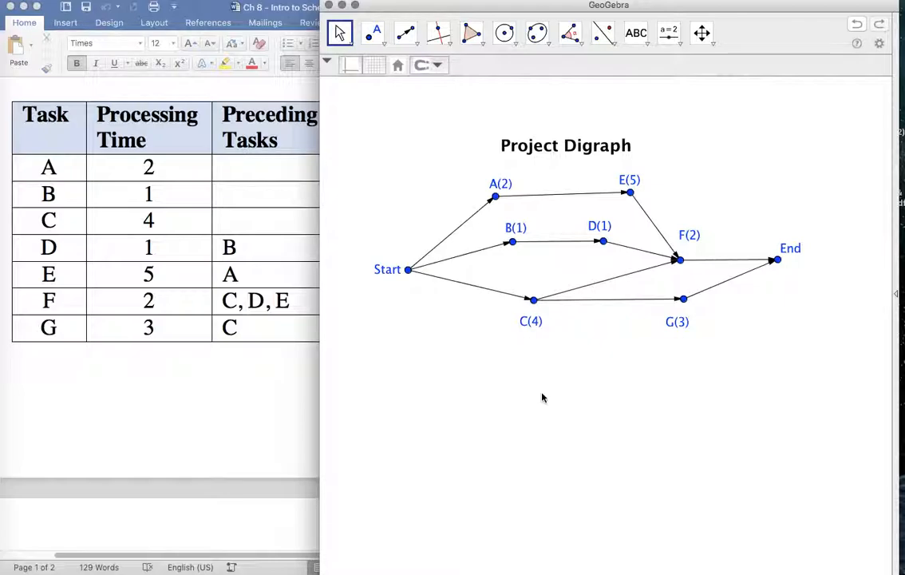
pyautogui.moveTo(10, 426)
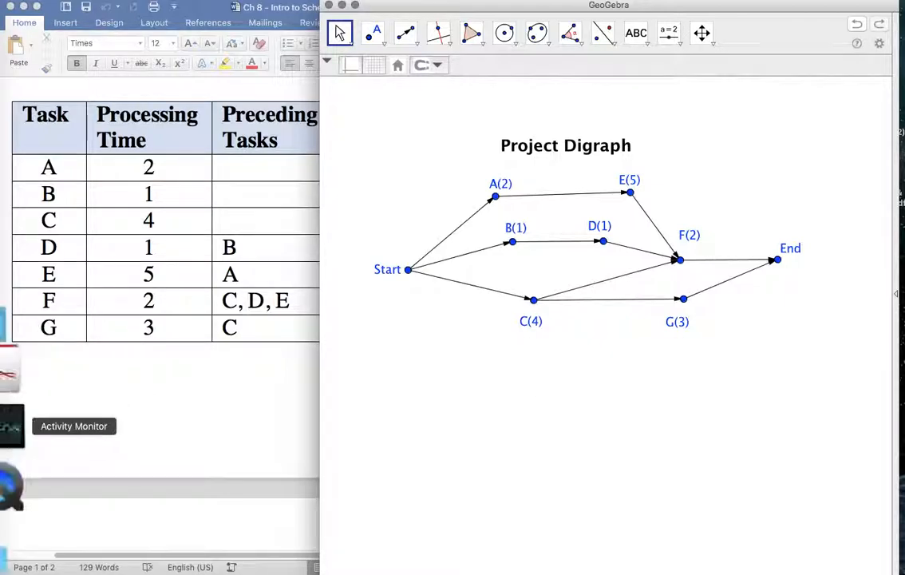